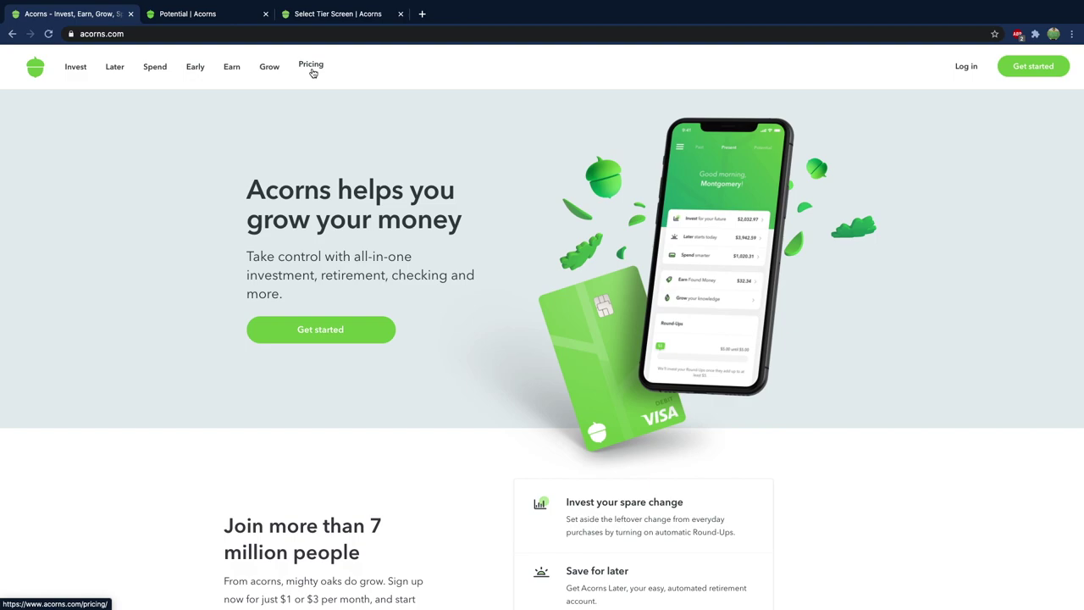
Open the Acorns pricing page and scroll through the Lite, Personal and Family plan cards.
{"action": "left_click", "coordinate": [311, 68]}
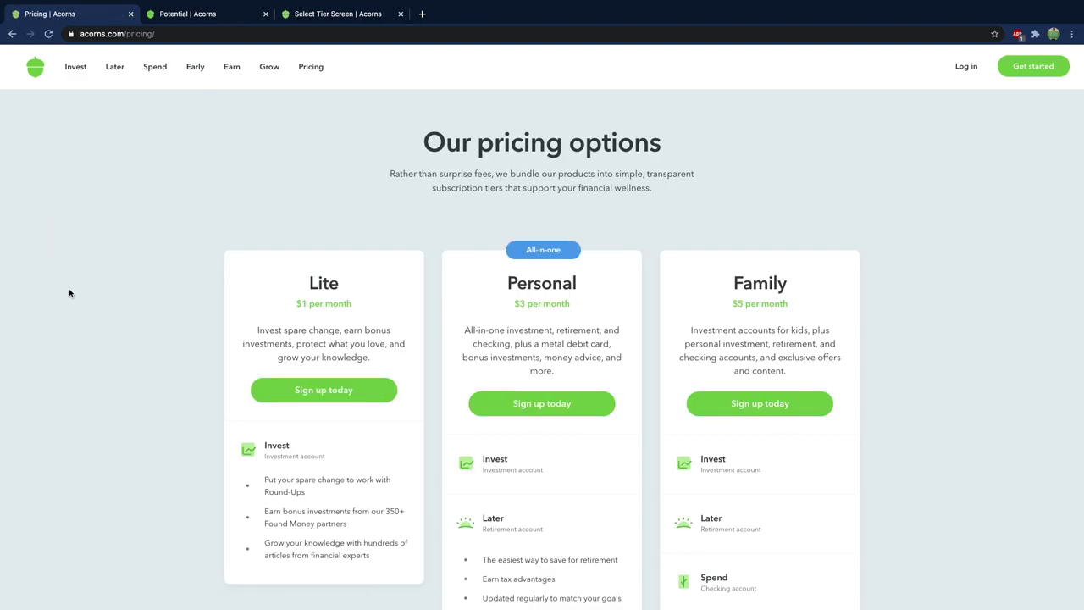
{"action": "scroll", "coordinate": [70, 293], "scroll_direction": "down", "scroll_amount": 3}
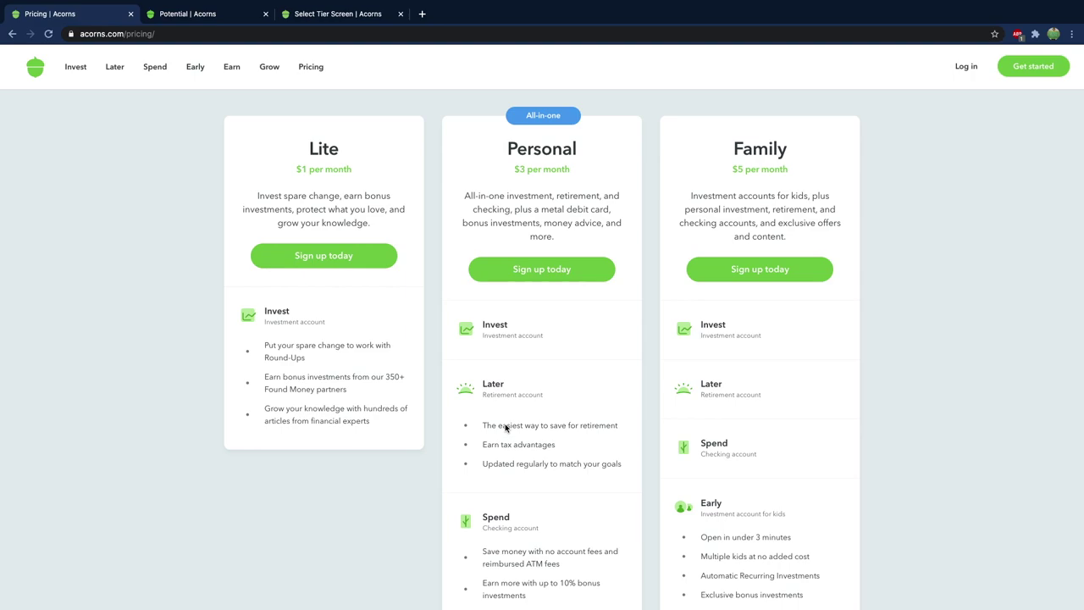
{"action": "scroll", "coordinate": [509, 460], "scroll_direction": "down", "scroll_amount": 2}
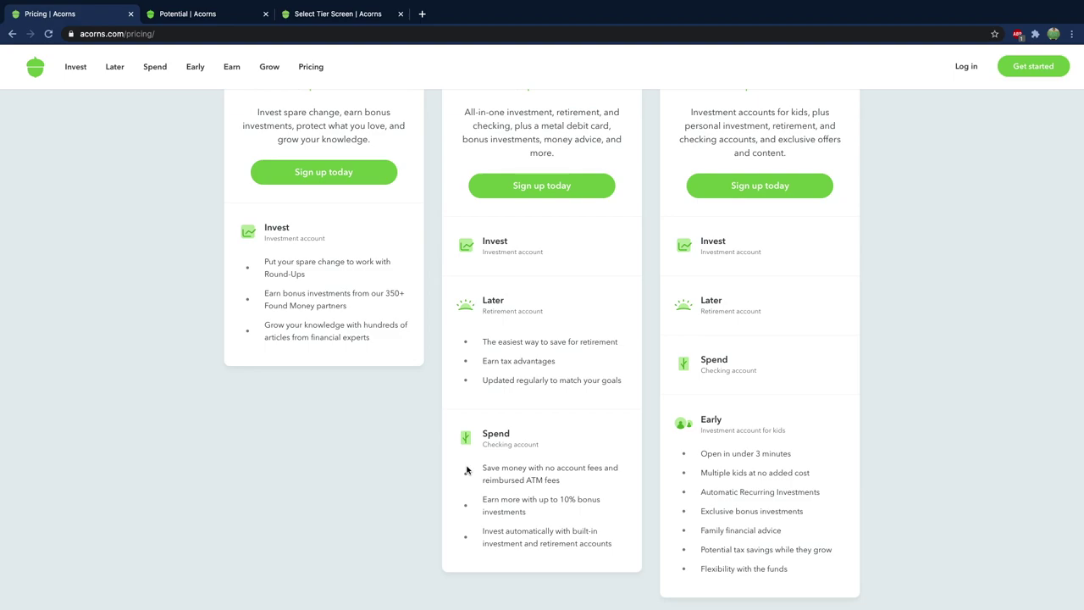
{"action": "scroll", "coordinate": [467, 469], "scroll_direction": "up", "scroll_amount": 2}
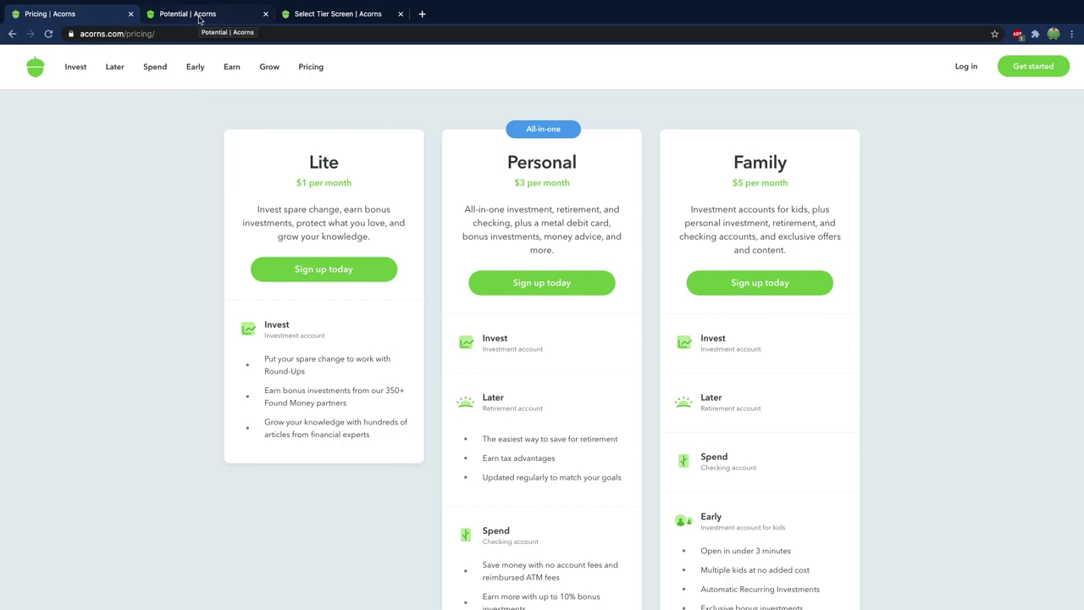
Switch to the Invest Account Potential projection and select the potential/core path in the address.
{"action": "left_click", "coordinate": [200, 19]}
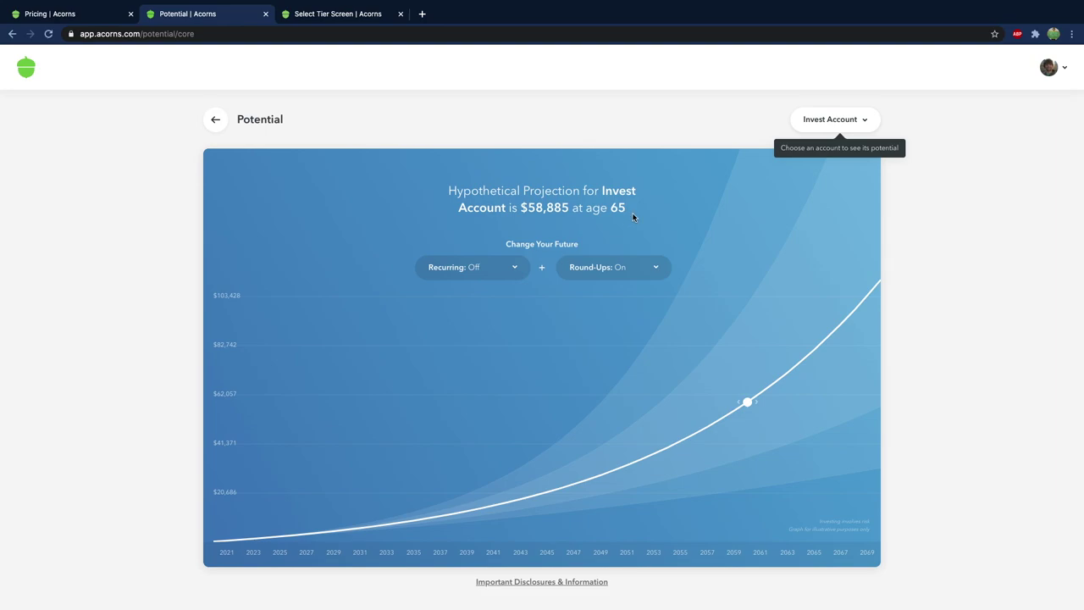
{"action": "mouse_move", "coordinate": [614, 268]}
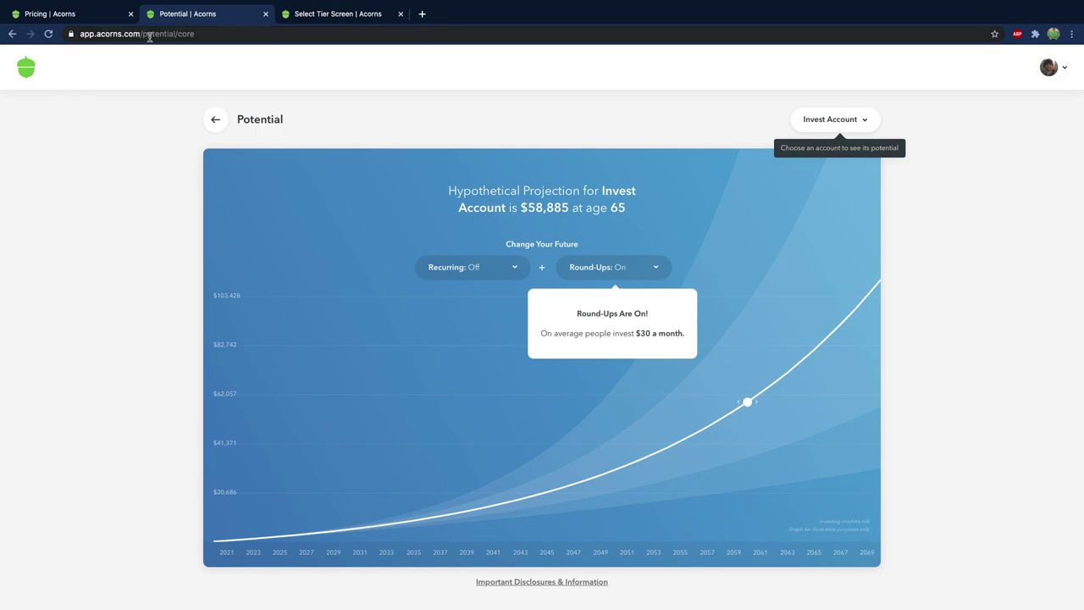
{"action": "left_click_drag", "start_coordinate": [140, 34], "coordinate": [375, 48]}
Delete the potential/core path and load the main Acorns address to reach Home.
{"action": "key", "text": "BackSpace"}
{"action": "key", "text": "Return"}
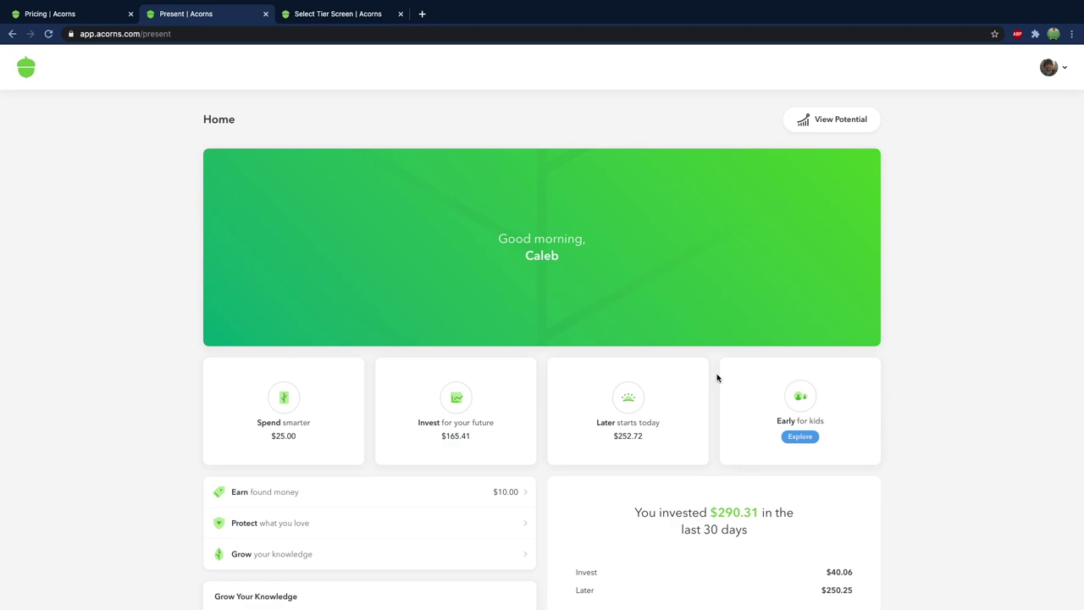
Open the Invest account's portfolio details and step back to the Conservative mix.
{"action": "left_click", "coordinate": [459, 413]}
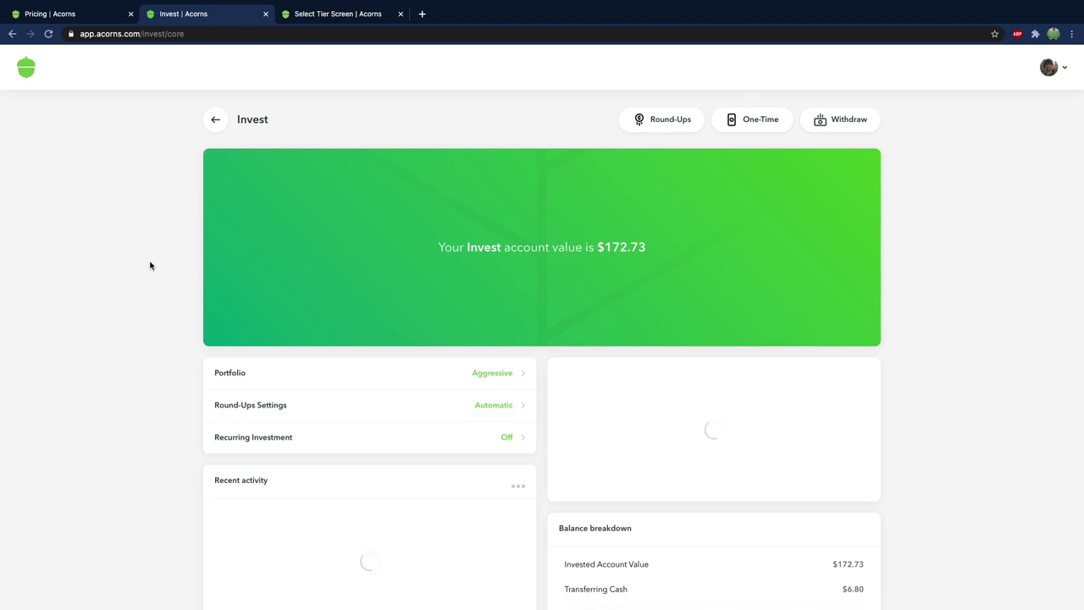
{"action": "left_click", "coordinate": [497, 377]}
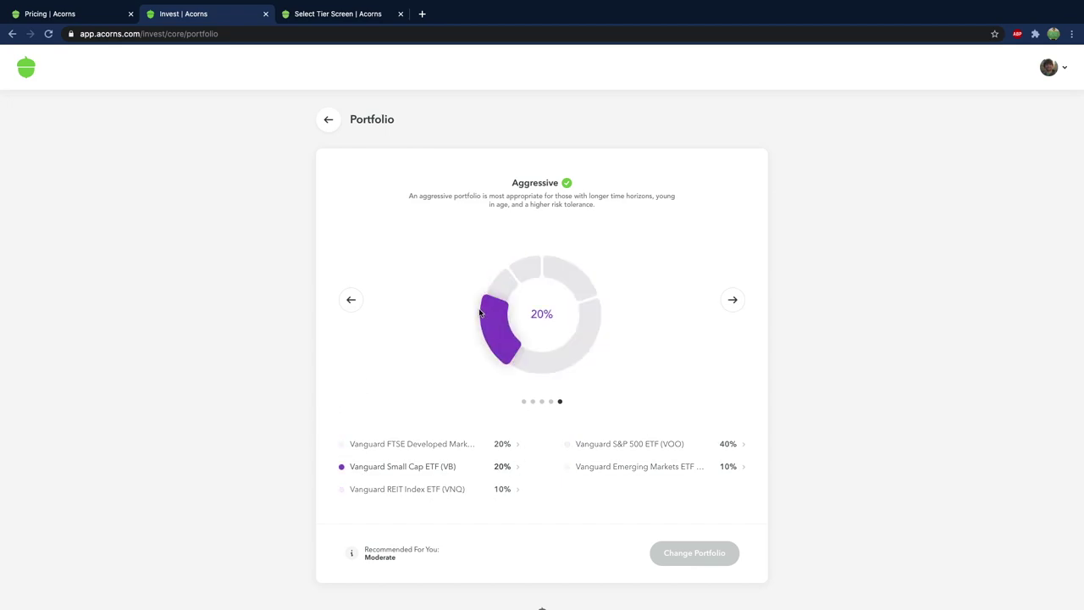
{"action": "left_click", "coordinate": [352, 303]}
{"action": "left_click", "coordinate": [352, 303]}
{"action": "left_click", "coordinate": [352, 303]}
{"action": "left_click", "coordinate": [352, 304]}
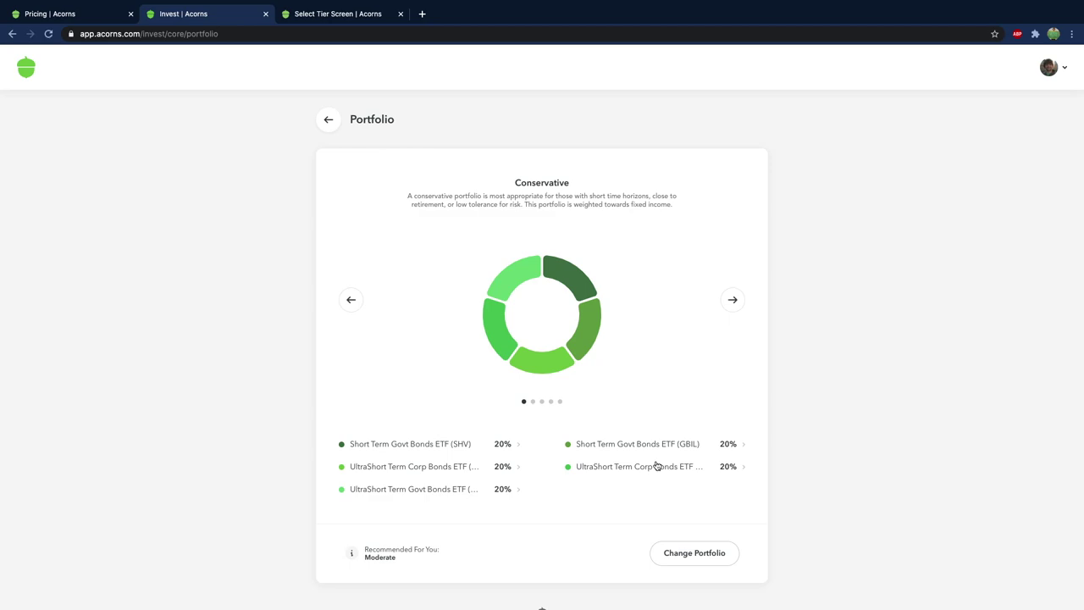
Step forward through the portfolios up to the Aggressive mix.
{"action": "left_click", "coordinate": [734, 310]}
{"action": "left_click", "coordinate": [734, 310]}
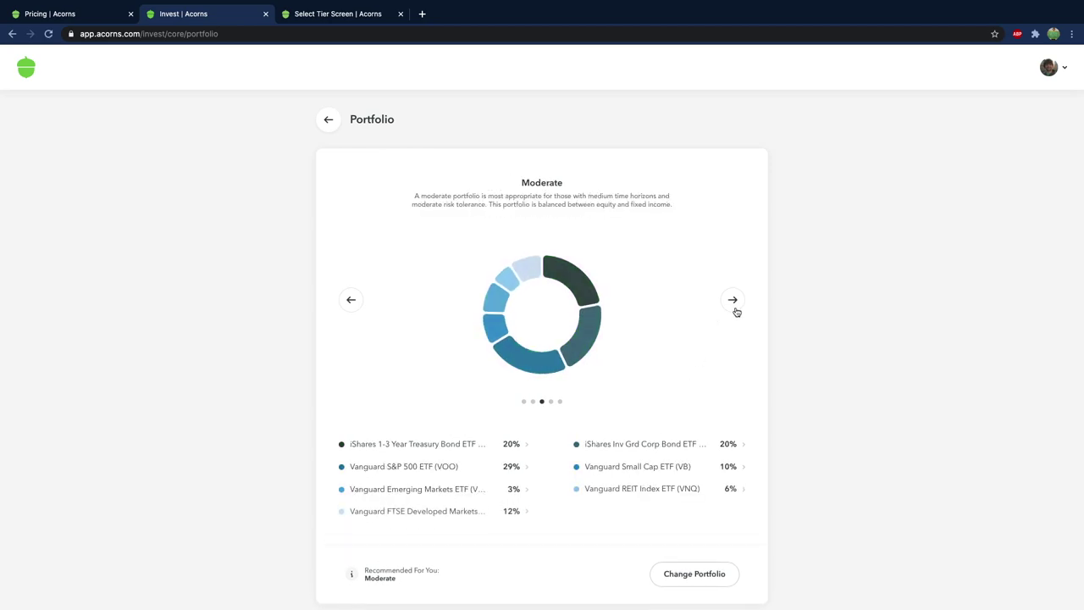
{"action": "left_click", "coordinate": [734, 310]}
{"action": "left_click", "coordinate": [733, 301]}
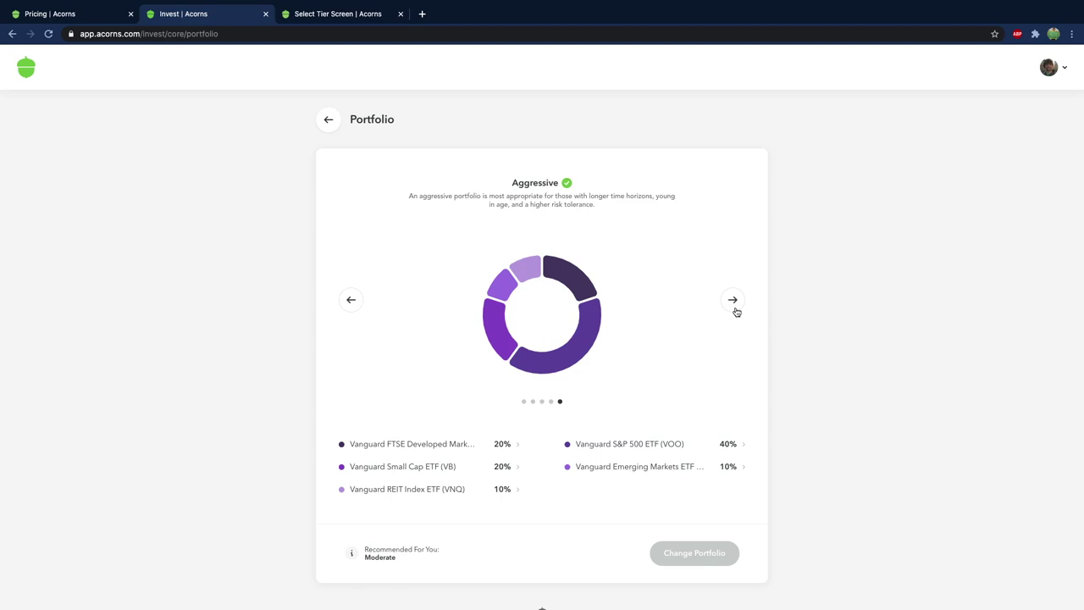
Cycle back through the mixes and settle on Moderately Conservative.
{"action": "left_click", "coordinate": [351, 301]}
{"action": "left_click", "coordinate": [351, 301]}
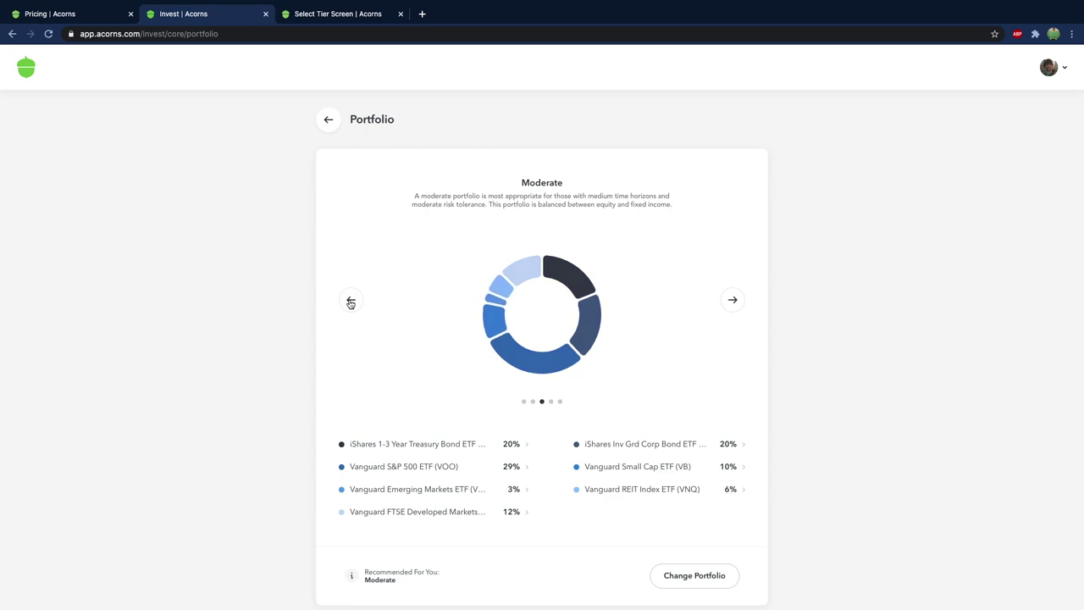
{"action": "left_click", "coordinate": [733, 308]}
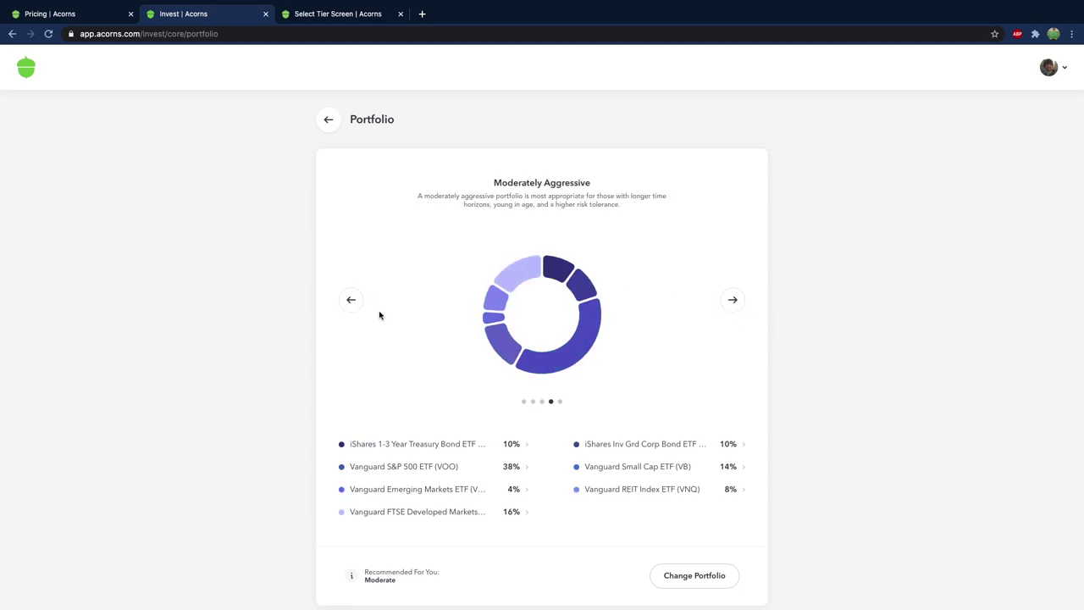
{"action": "left_click", "coordinate": [348, 303]}
{"action": "left_click", "coordinate": [347, 302]}
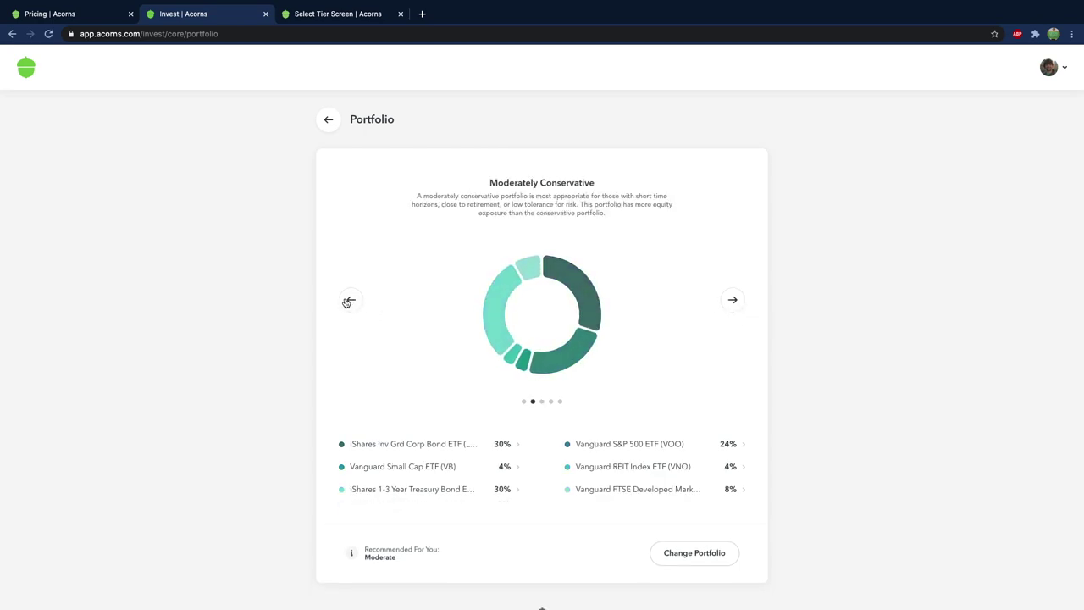
{"action": "left_click", "coordinate": [347, 302]}
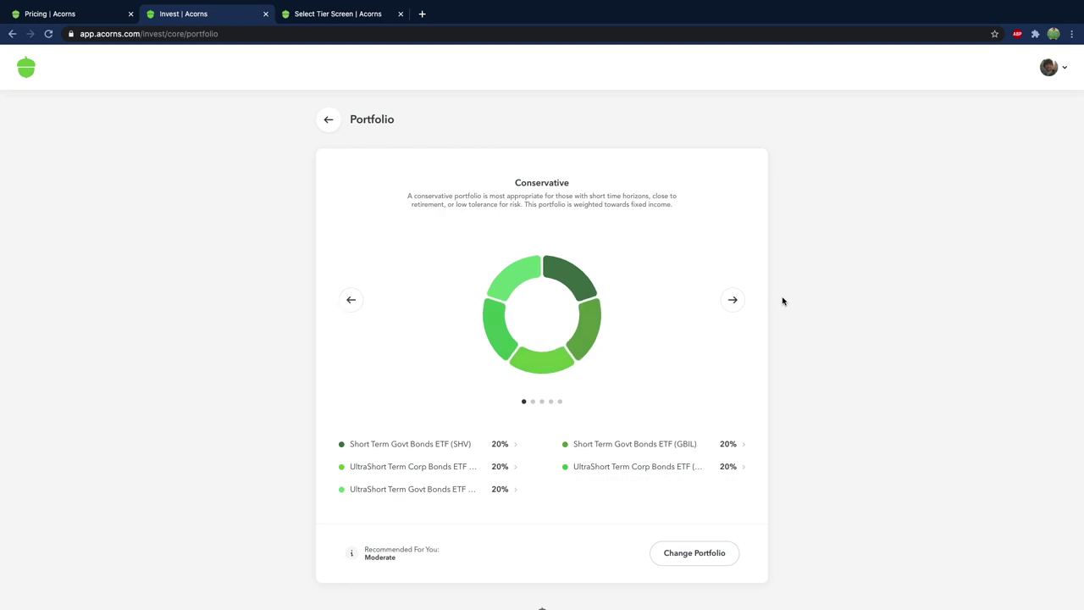
{"action": "left_click", "coordinate": [732, 303]}
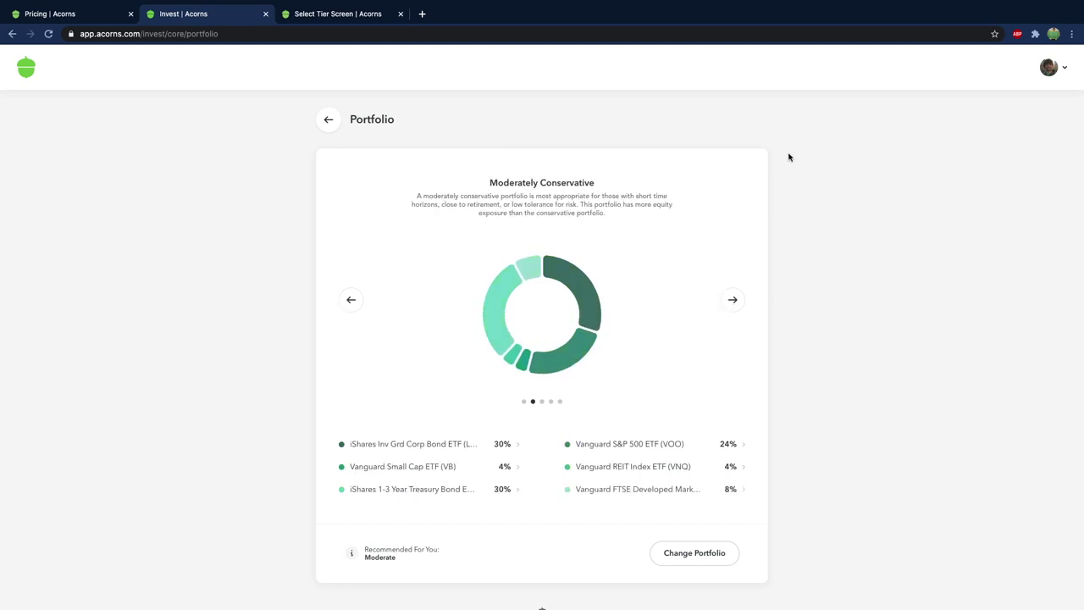
{"action": "left_click", "coordinate": [330, 121]}
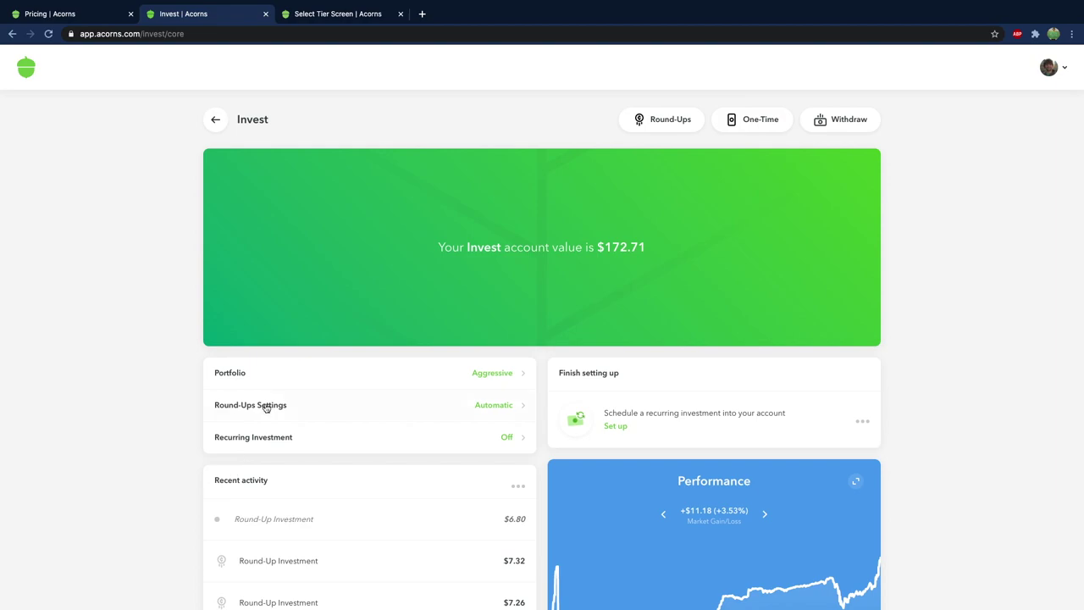
{"action": "left_click", "coordinate": [266, 407]}
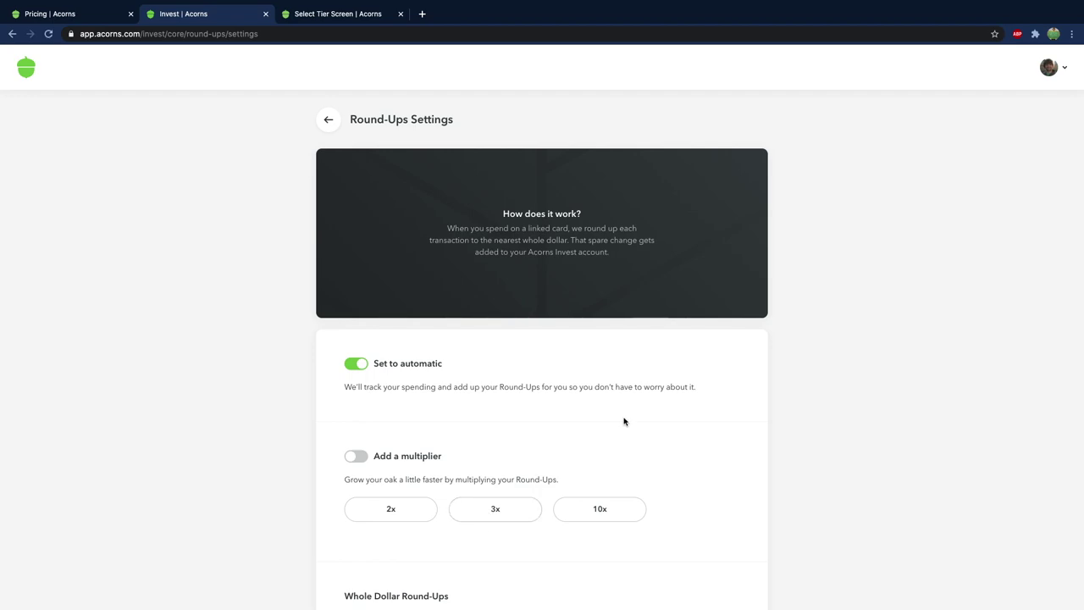
{"action": "scroll", "coordinate": [624, 421], "scroll_direction": "down", "scroll_amount": 3}
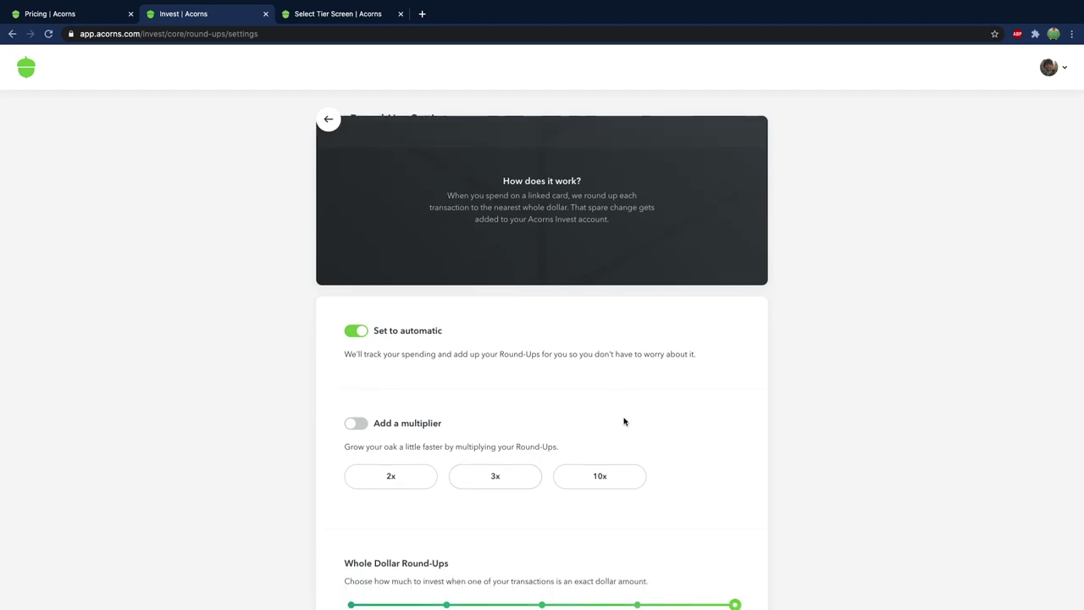
{"action": "scroll", "coordinate": [624, 421], "scroll_direction": "up", "scroll_amount": 3}
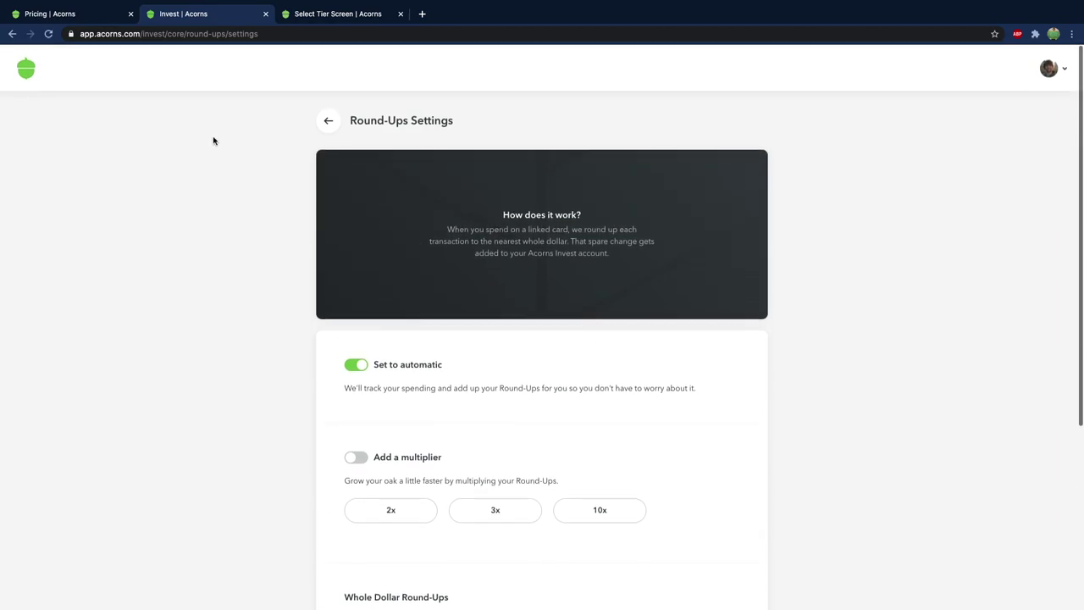
{"action": "left_click", "coordinate": [12, 34]}
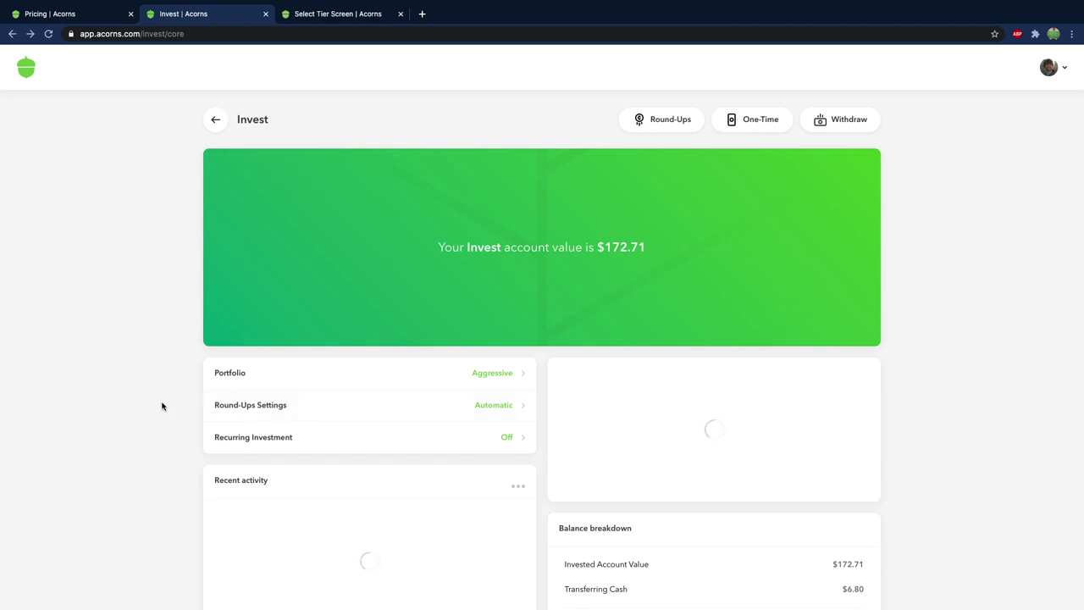
{"action": "left_click", "coordinate": [277, 442]}
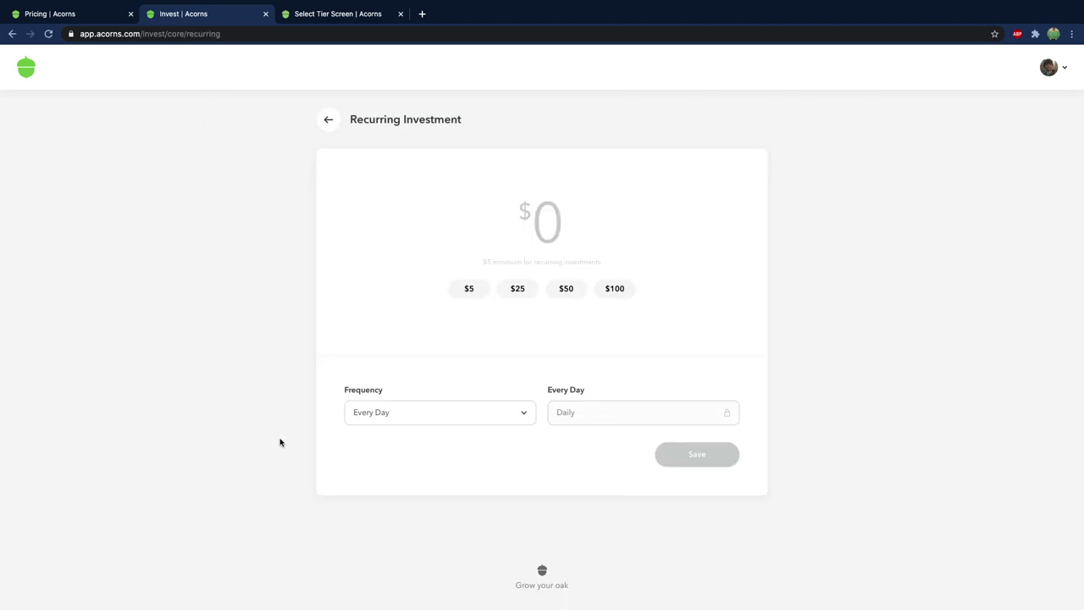
{"action": "left_click", "coordinate": [518, 294]}
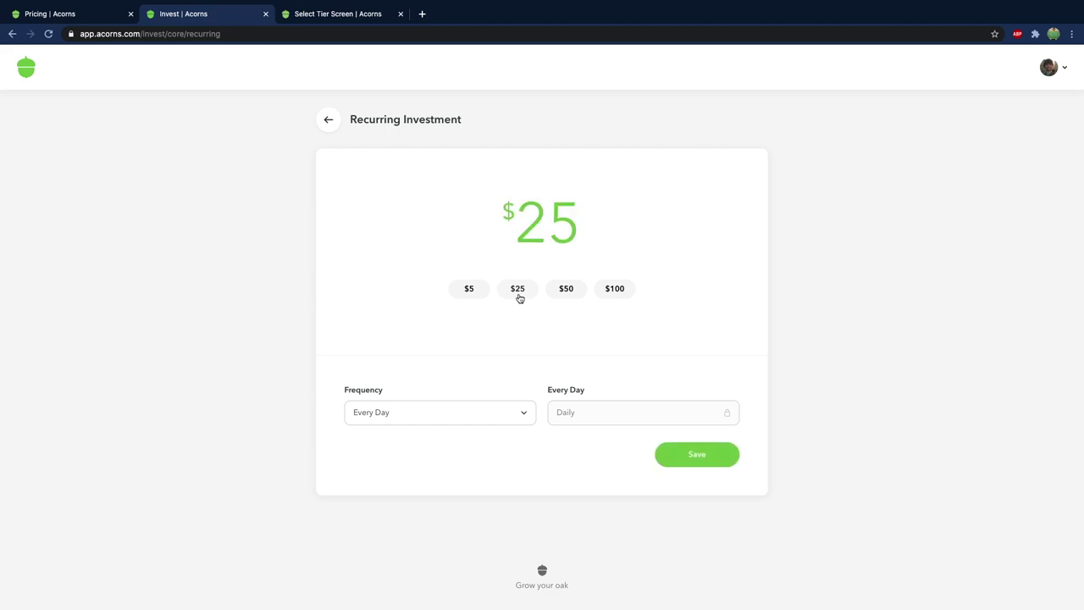
{"action": "left_click", "coordinate": [490, 414]}
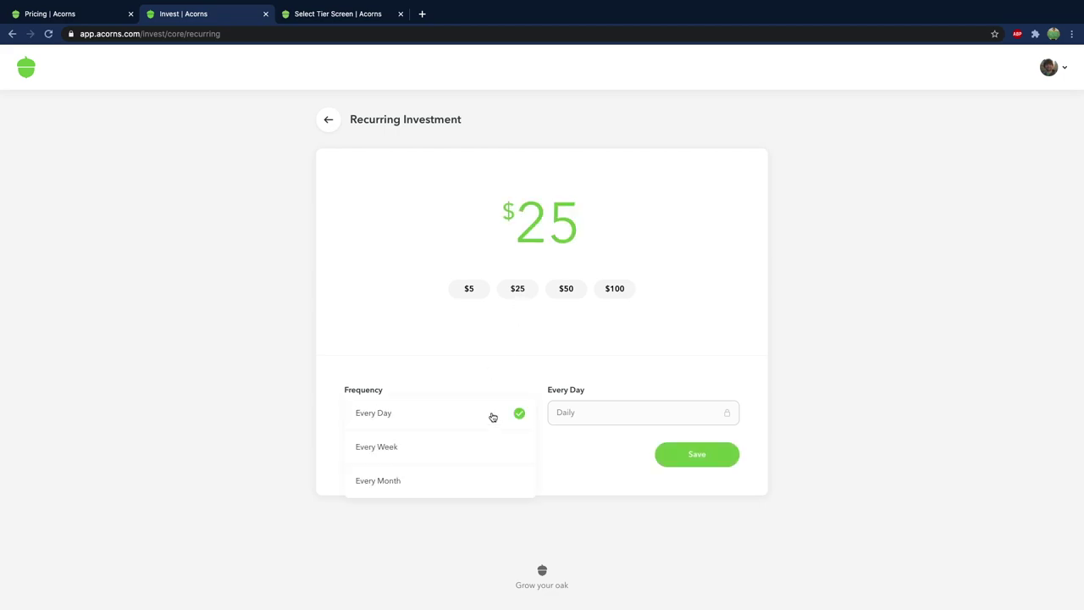
{"action": "left_click", "coordinate": [465, 486]}
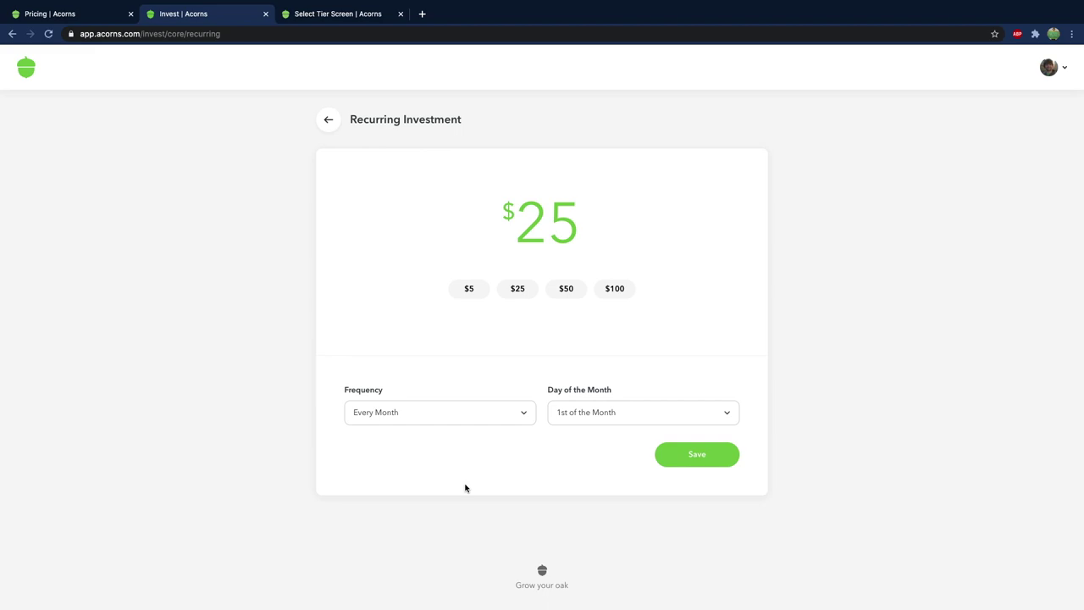
{"action": "left_click", "coordinate": [330, 121]}
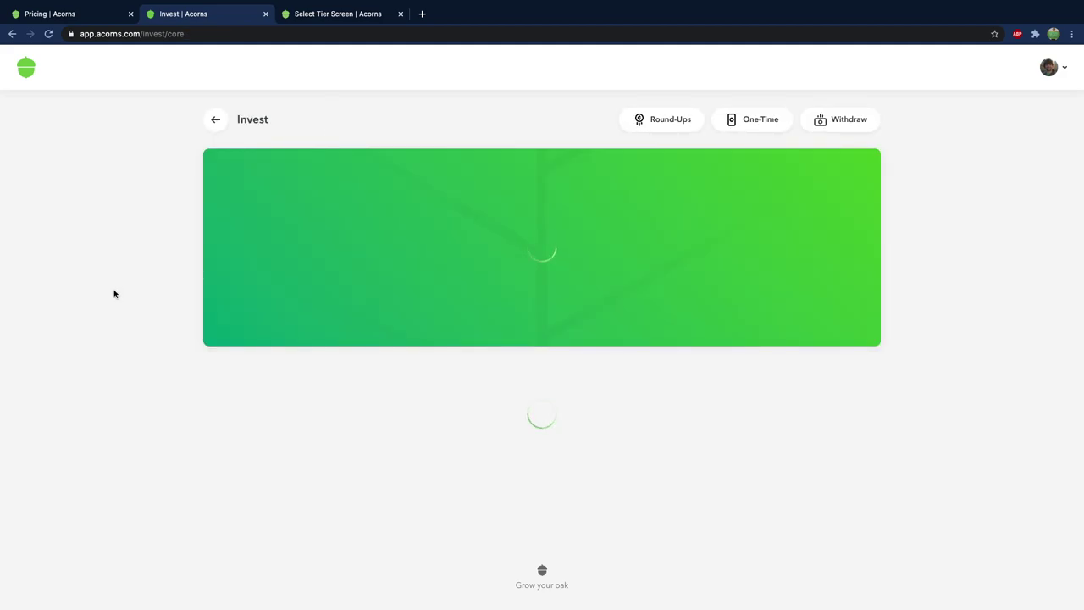
{"action": "left_click", "coordinate": [235, 370]}
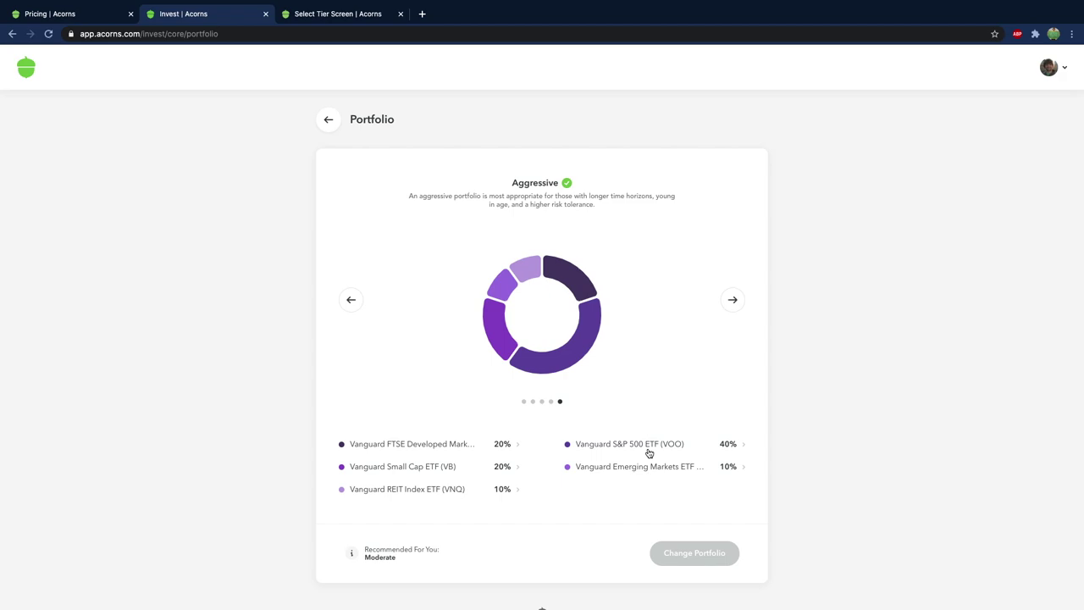
{"action": "left_click", "coordinate": [327, 119]}
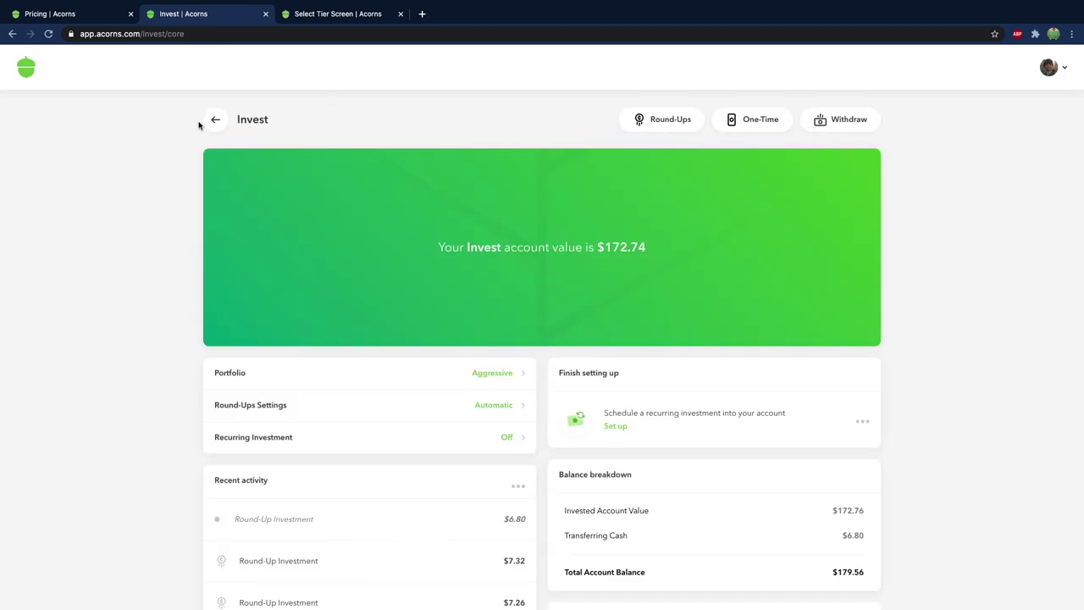
Go back from the Invest portfolio to the Home dashboard.
{"action": "left_click", "coordinate": [217, 122]}
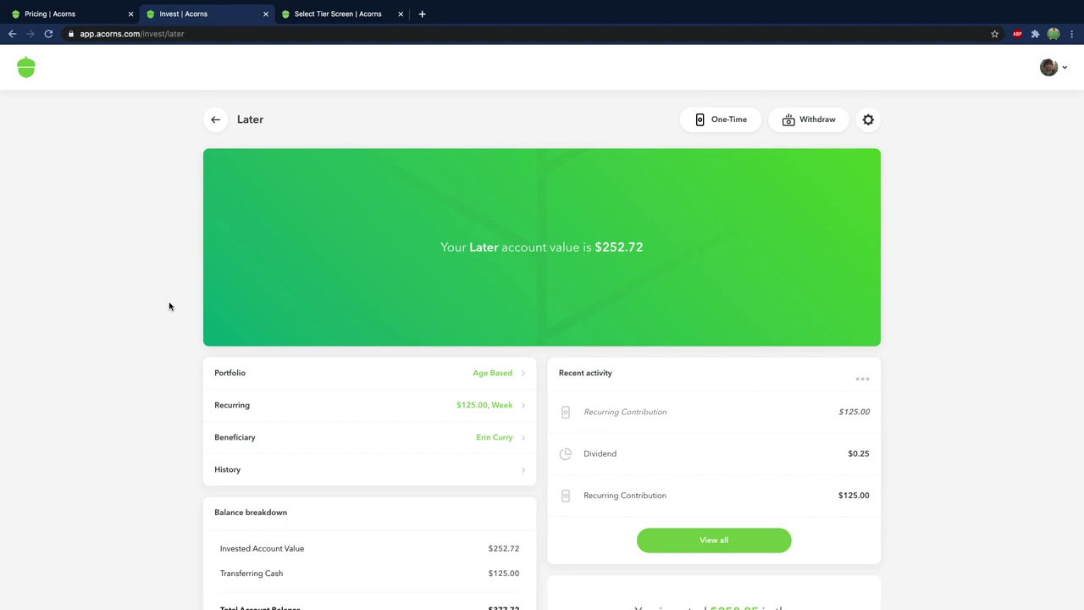
View the Later account's portfolio allocation, then back out twice to Home.
{"action": "left_click", "coordinate": [350, 366]}
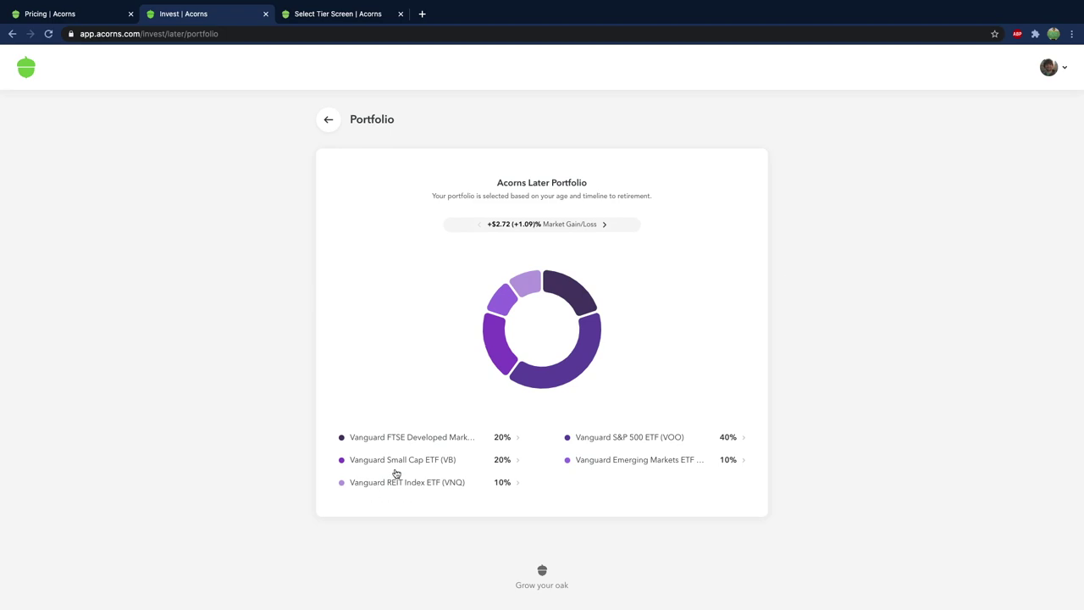
{"action": "left_click", "coordinate": [328, 121]}
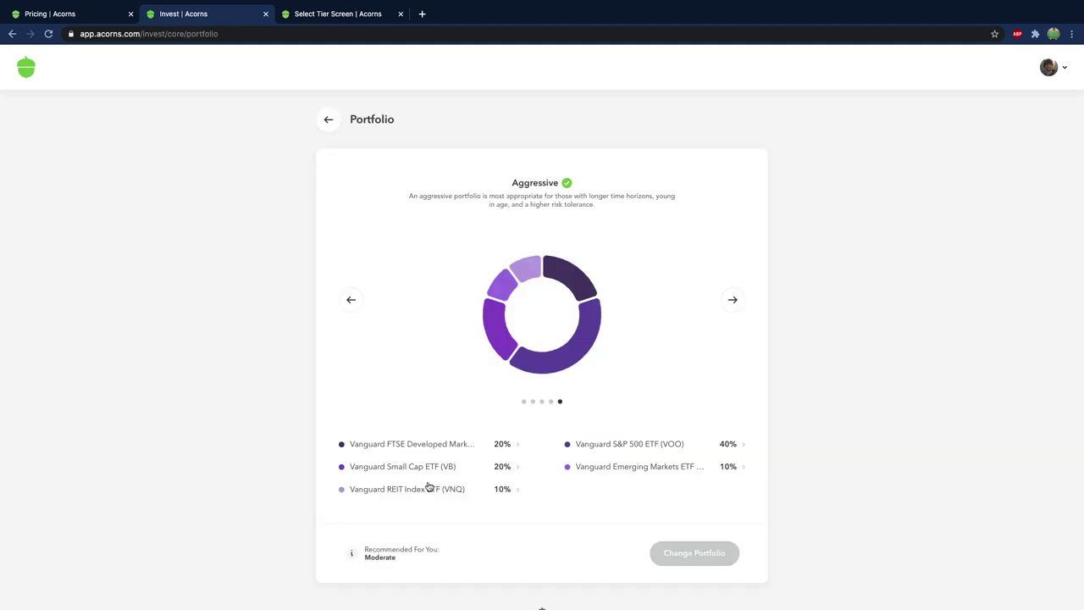
{"action": "left_click", "coordinate": [329, 122]}
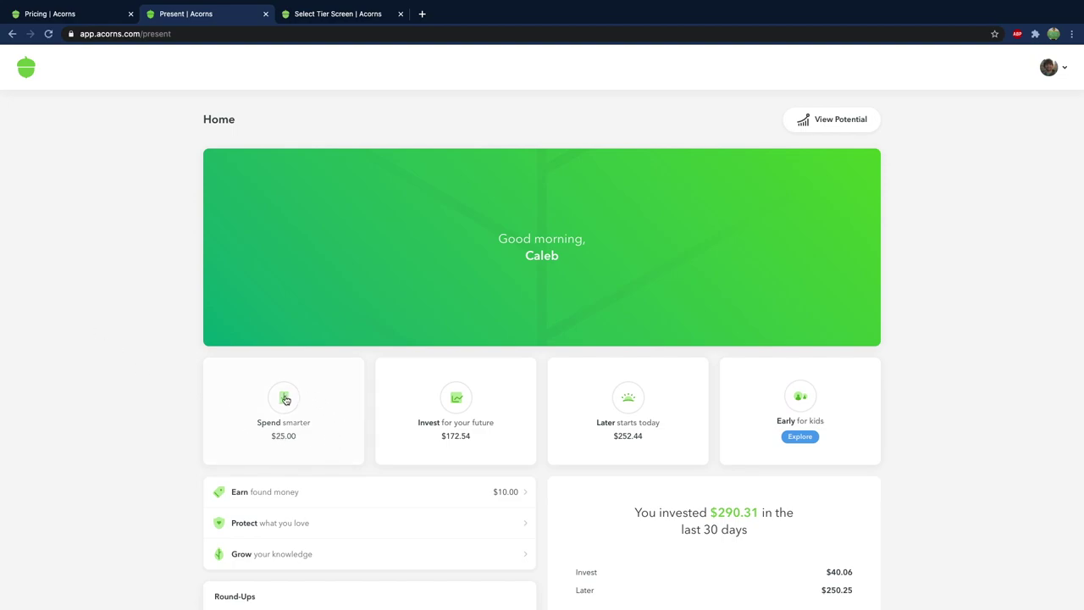
Open the Spend account with its $25.00 balance and scroll through its activity.
{"action": "left_click", "coordinate": [257, 389]}
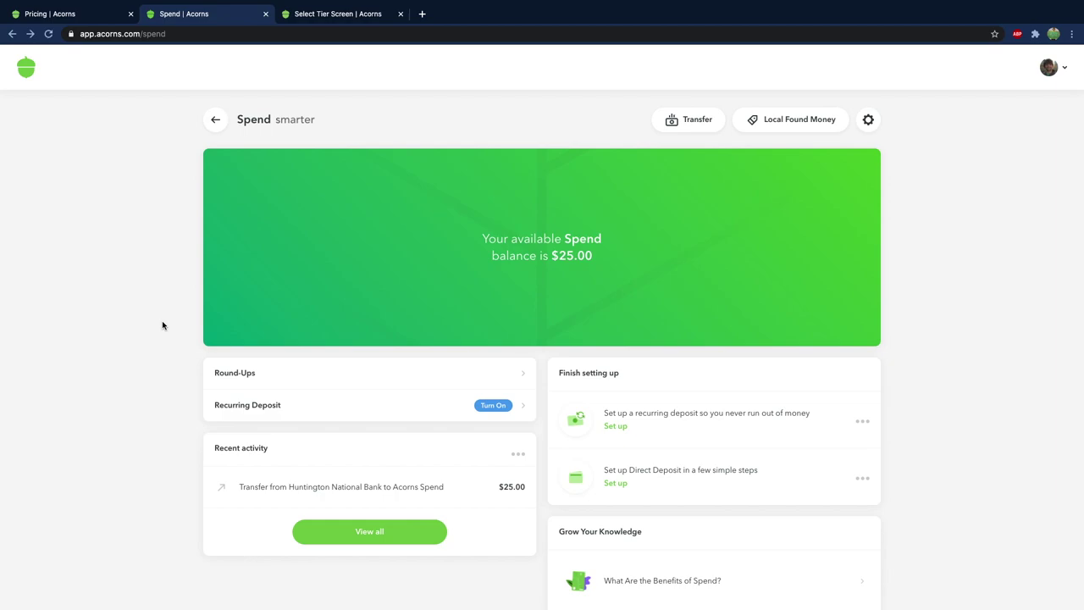
{"action": "scroll", "coordinate": [163, 325], "scroll_direction": "down", "scroll_amount": 5}
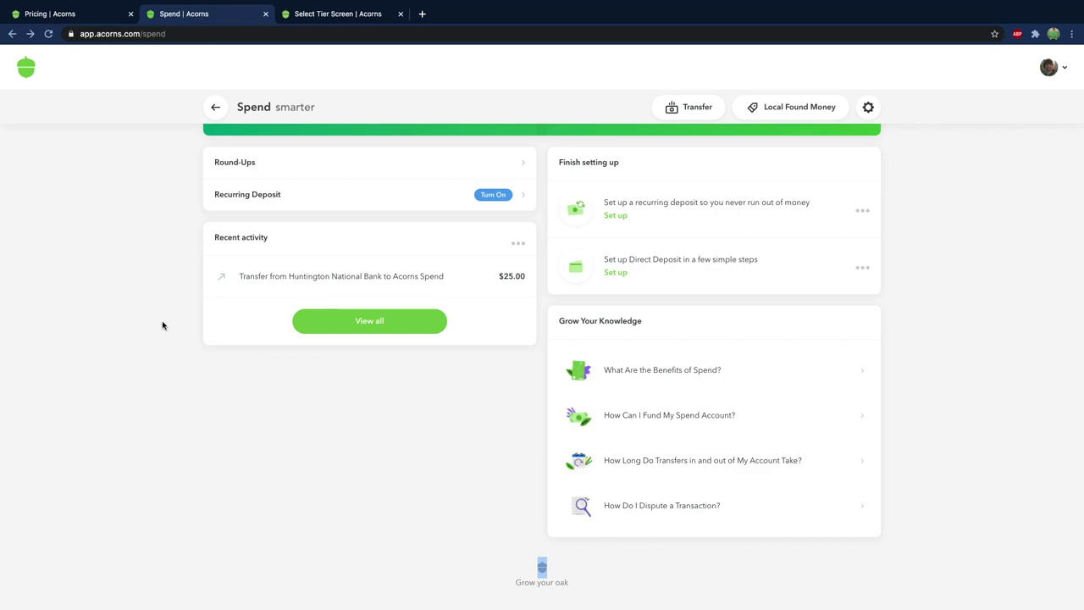
{"action": "scroll", "coordinate": [163, 325], "scroll_direction": "up", "scroll_amount": 5}
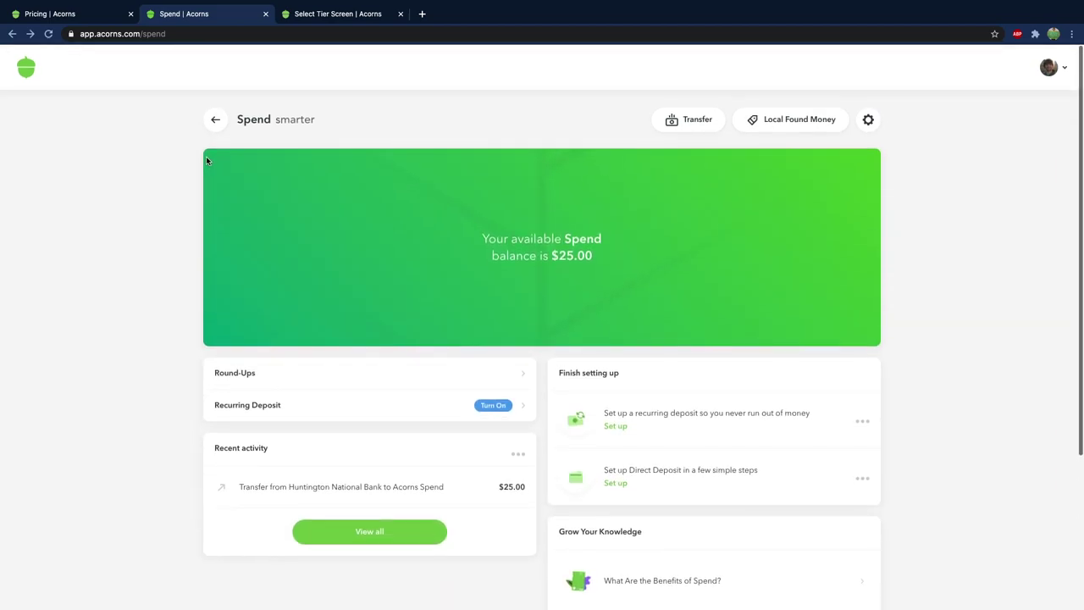
Go Home, open Earn found money, scroll through every brand offer category, and return Home.
{"action": "left_click", "coordinate": [215, 115]}
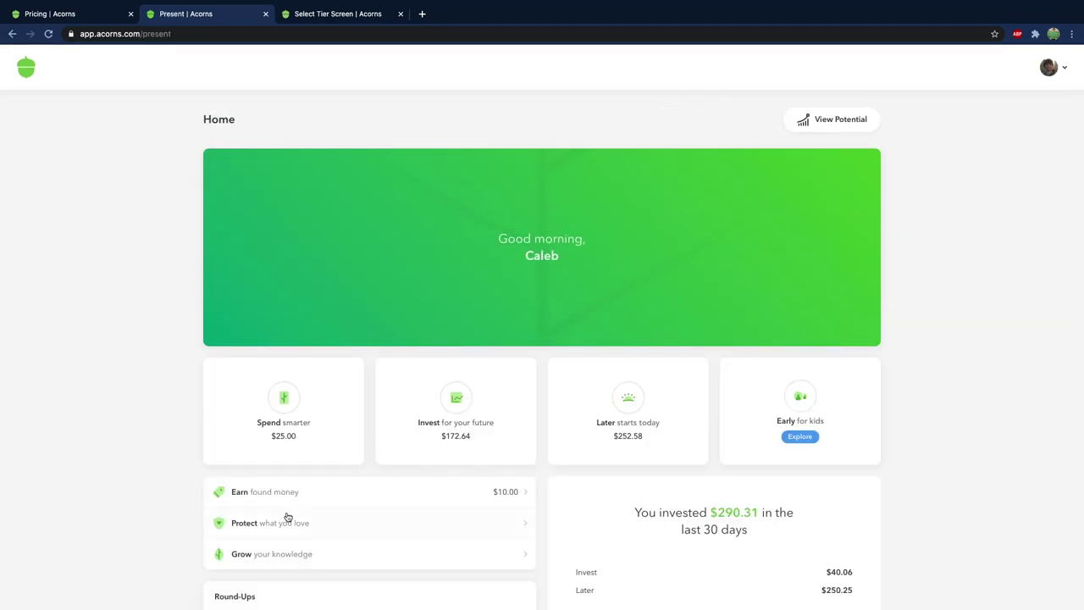
{"action": "left_click", "coordinate": [366, 498]}
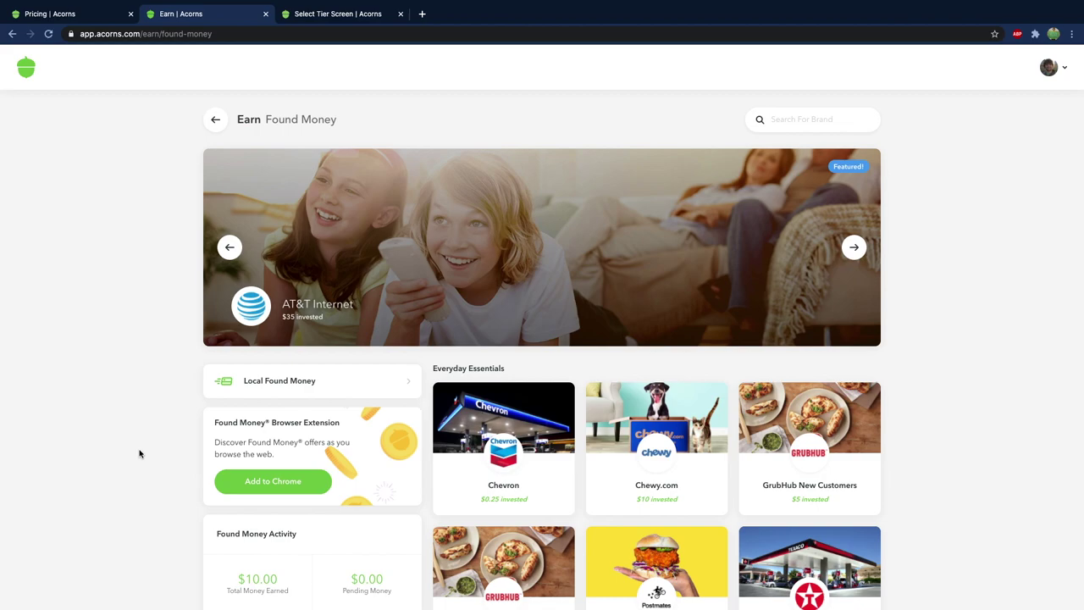
{"action": "scroll", "coordinate": [140, 453], "scroll_direction": "down", "scroll_amount": 3}
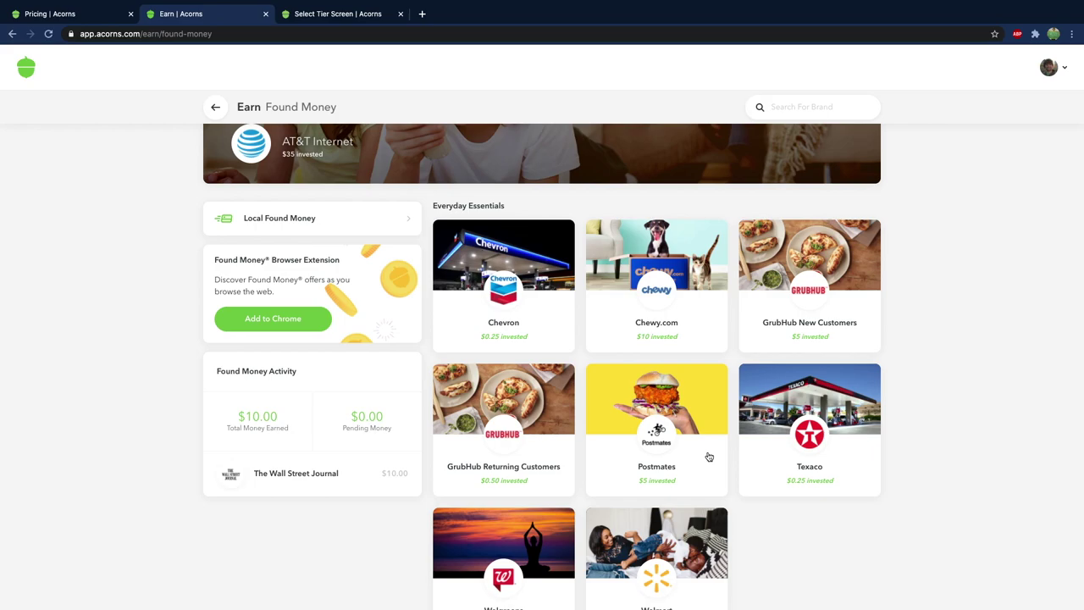
{"action": "scroll", "coordinate": [709, 458], "scroll_direction": "down", "scroll_amount": 2}
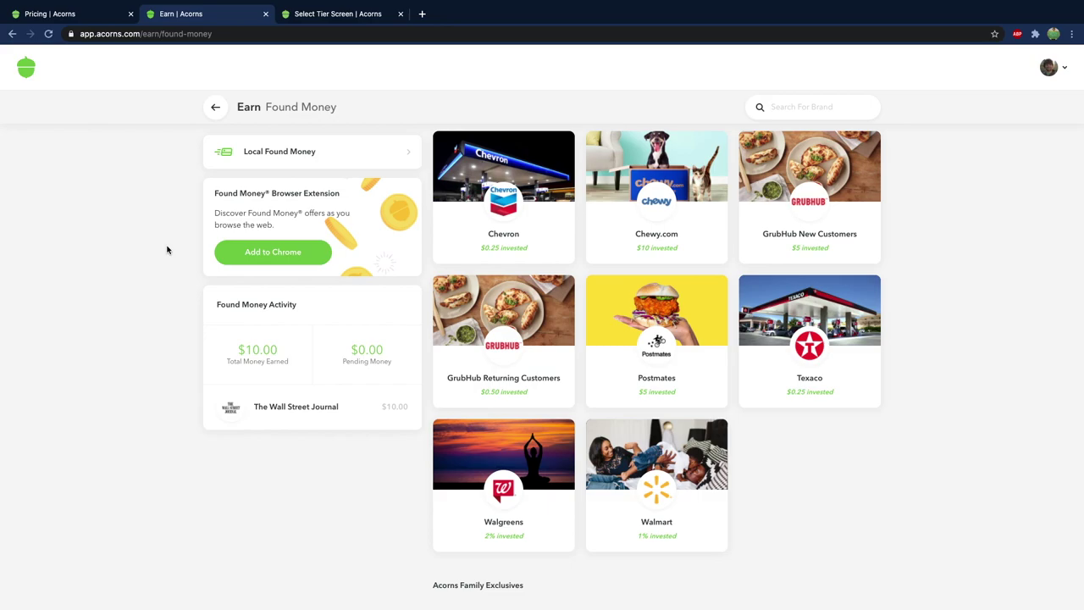
{"action": "scroll", "coordinate": [167, 249], "scroll_direction": "down", "scroll_amount": 5}
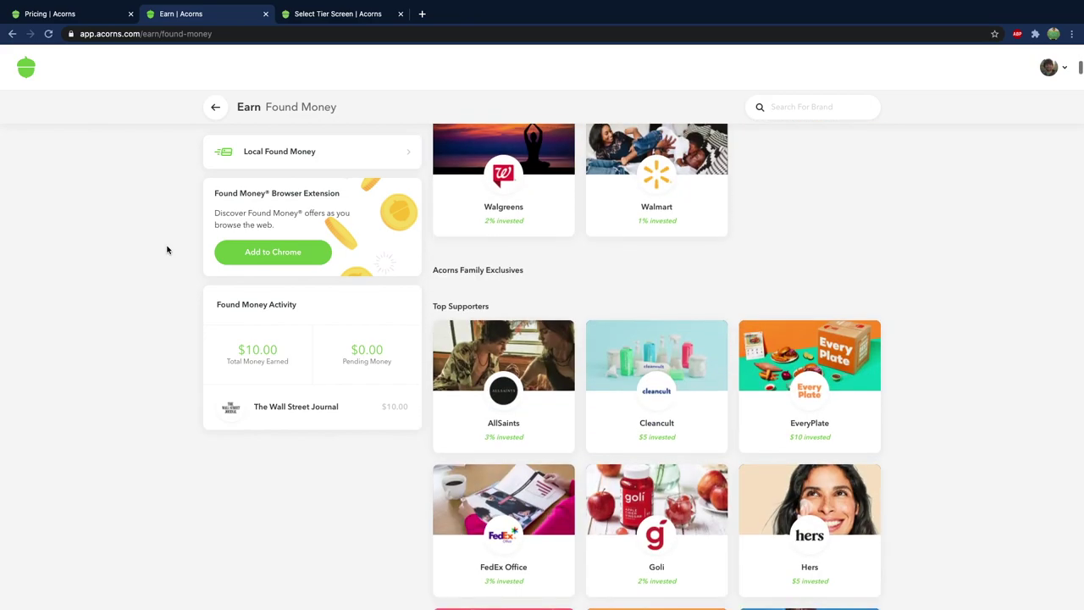
{"action": "scroll", "coordinate": [166, 250], "scroll_direction": "down", "scroll_amount": 7}
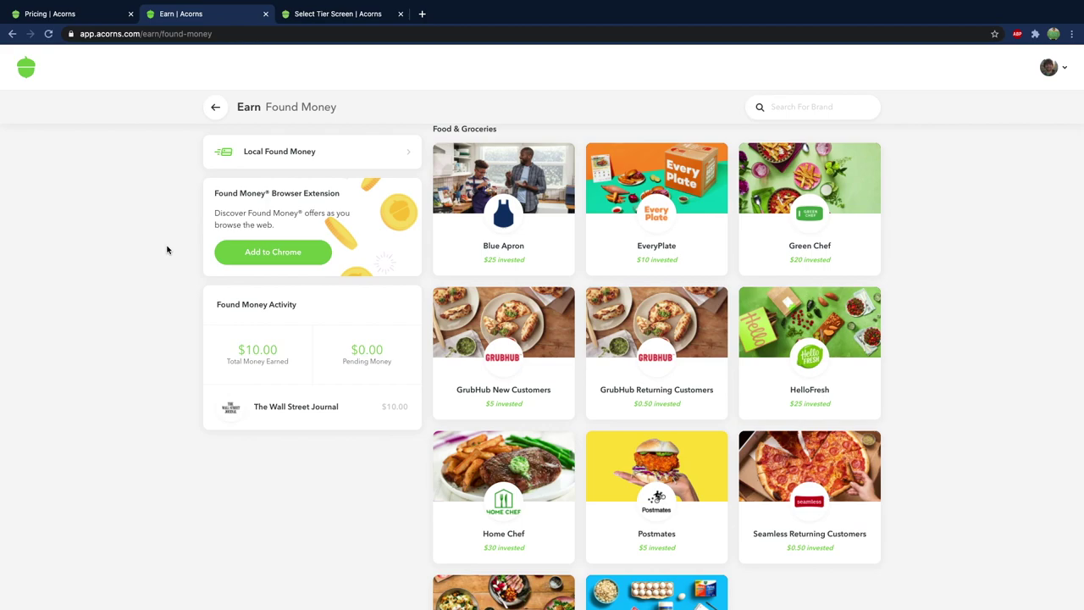
{"action": "scroll", "coordinate": [167, 249], "scroll_direction": "down", "scroll_amount": 6}
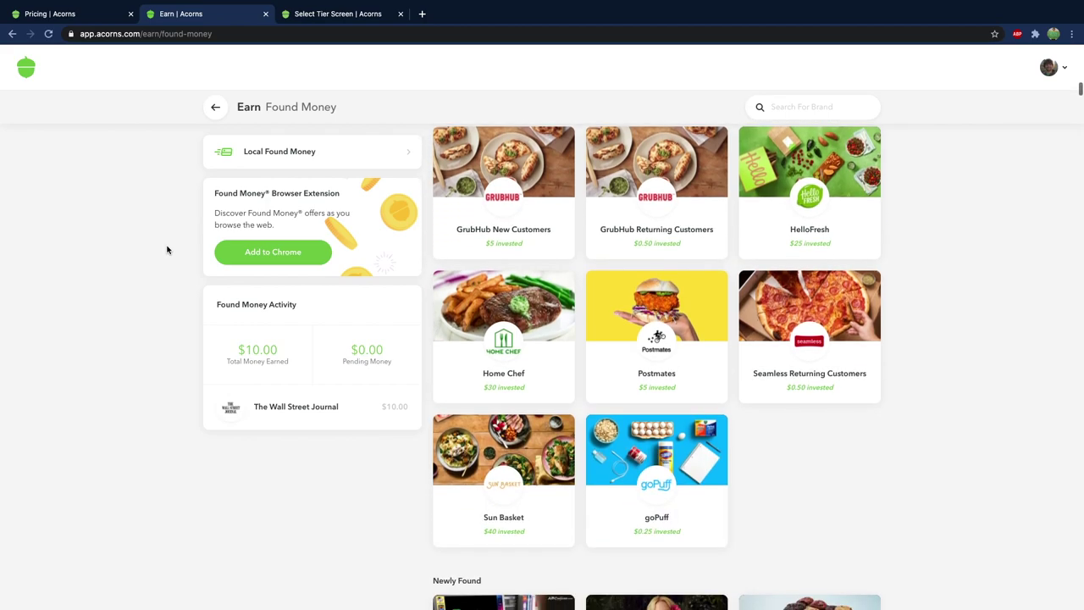
{"action": "scroll", "coordinate": [167, 248], "scroll_direction": "down", "scroll_amount": 8}
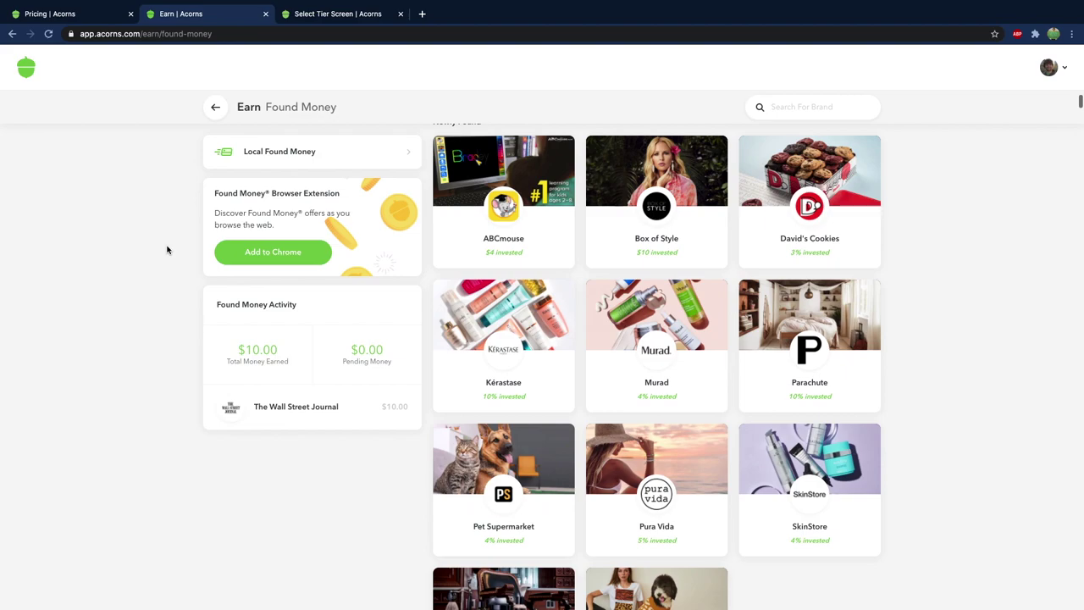
{"action": "scroll", "coordinate": [686, 268], "scroll_direction": "down", "scroll_amount": 1}
{"action": "scroll", "coordinate": [686, 299], "scroll_direction": "down", "scroll_amount": 1}
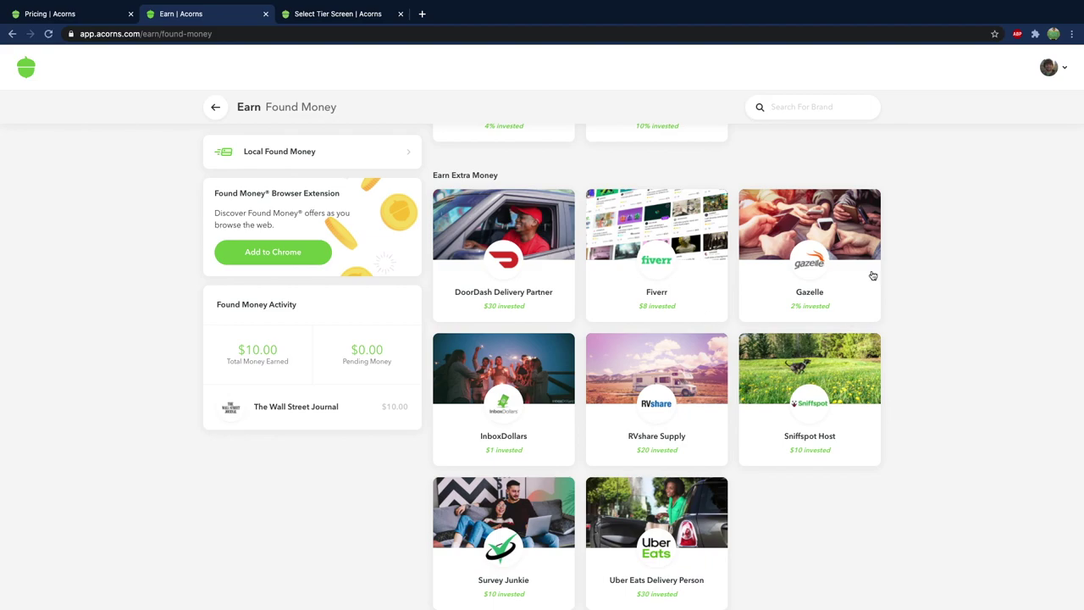
{"action": "scroll", "coordinate": [989, 252], "scroll_direction": "down", "scroll_amount": 5}
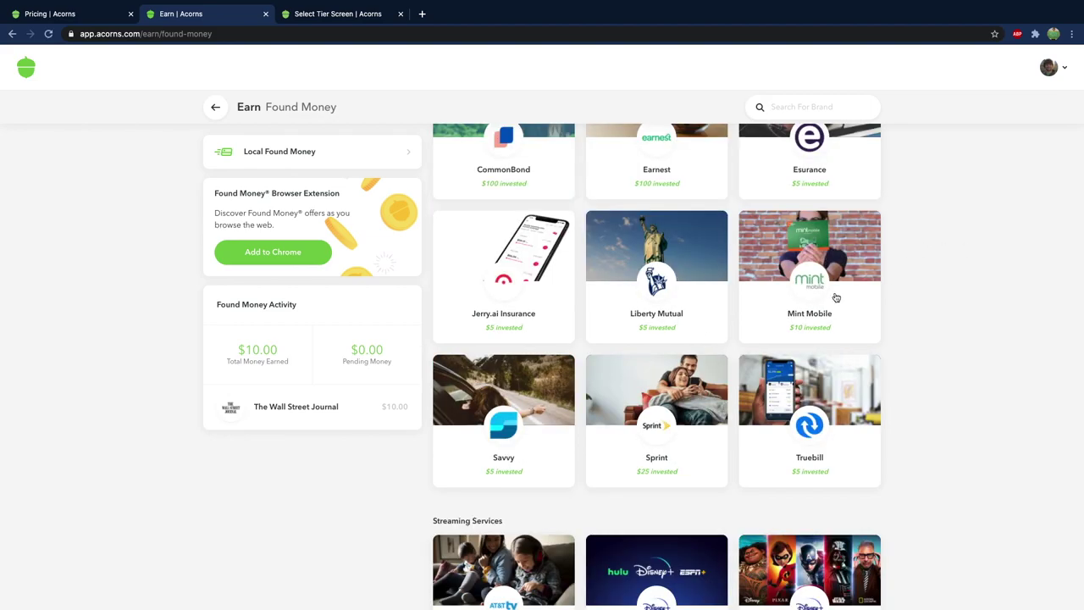
{"action": "scroll", "coordinate": [938, 254], "scroll_direction": "down", "scroll_amount": 15}
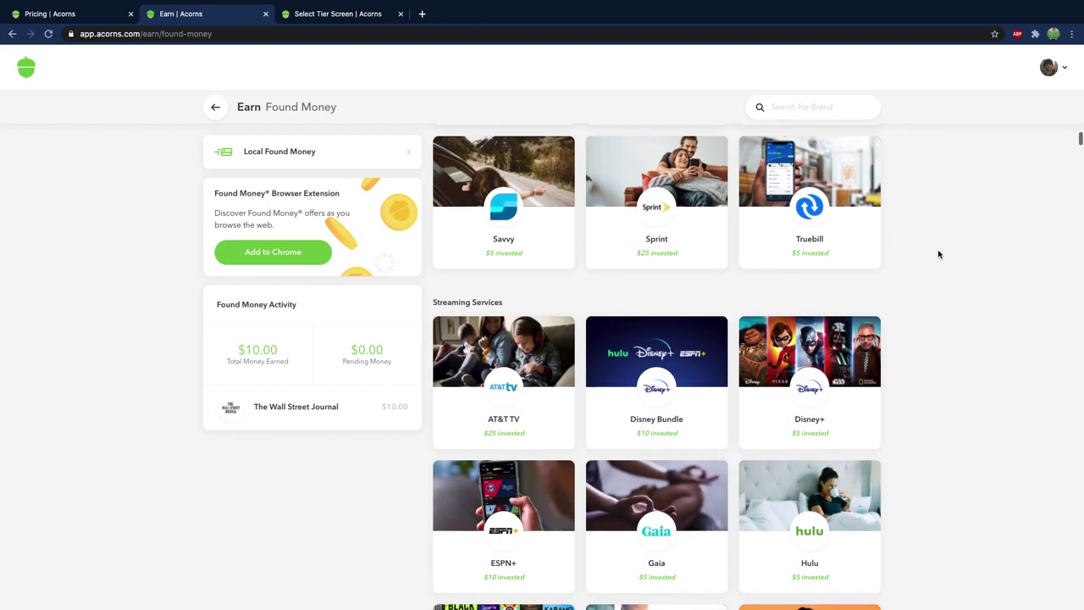
{"action": "scroll", "coordinate": [938, 254], "scroll_direction": "down", "scroll_amount": 10}
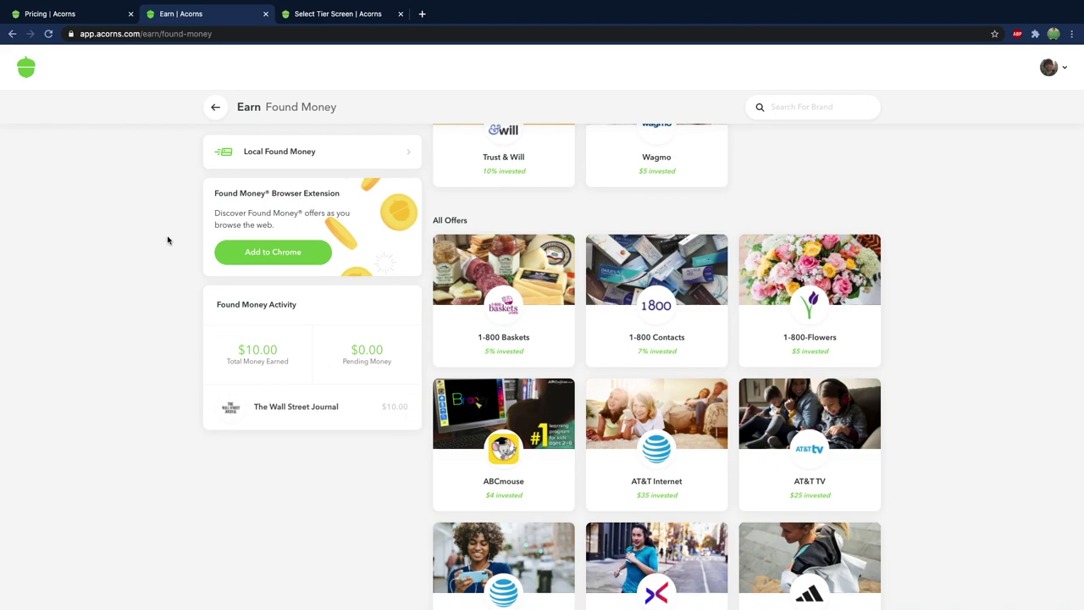
{"action": "left_click", "coordinate": [215, 108]}
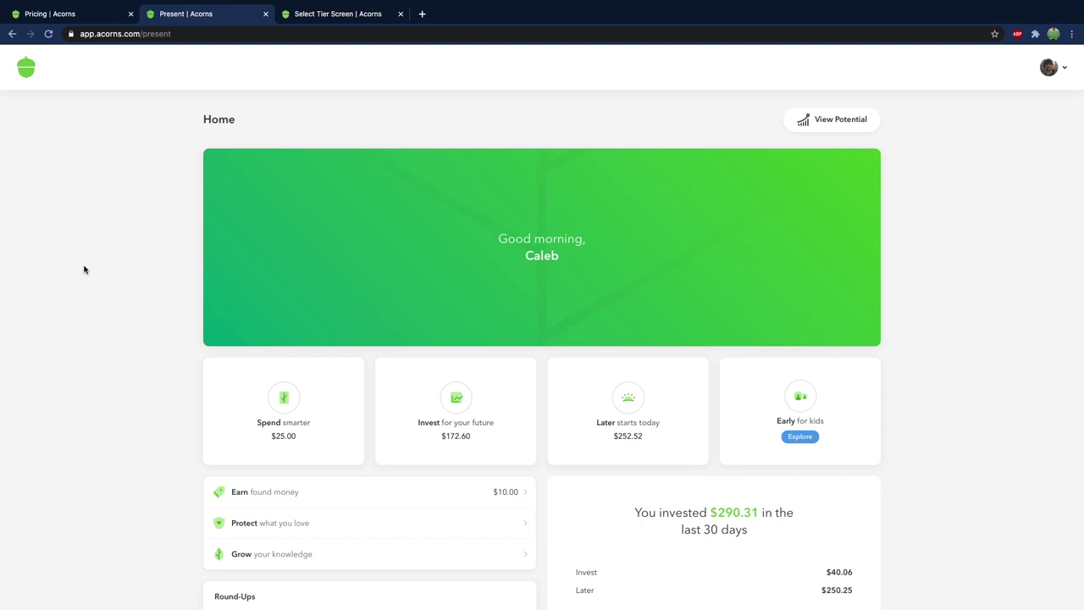
{"action": "scroll", "coordinate": [84, 269], "scroll_direction": "down", "scroll_amount": 5}
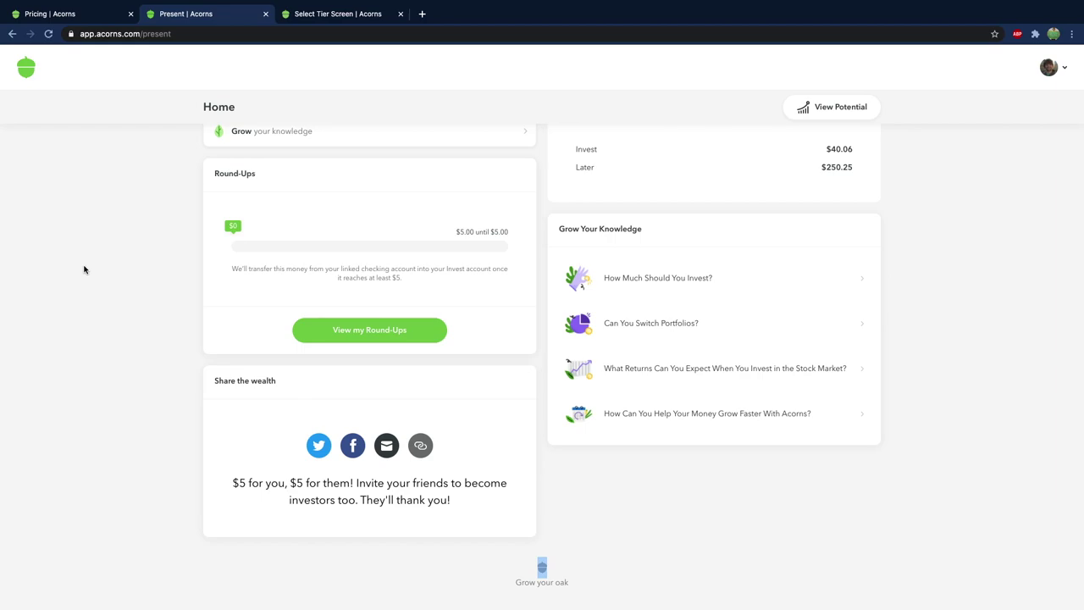
{"action": "scroll", "coordinate": [83, 269], "scroll_direction": "up", "scroll_amount": 5}
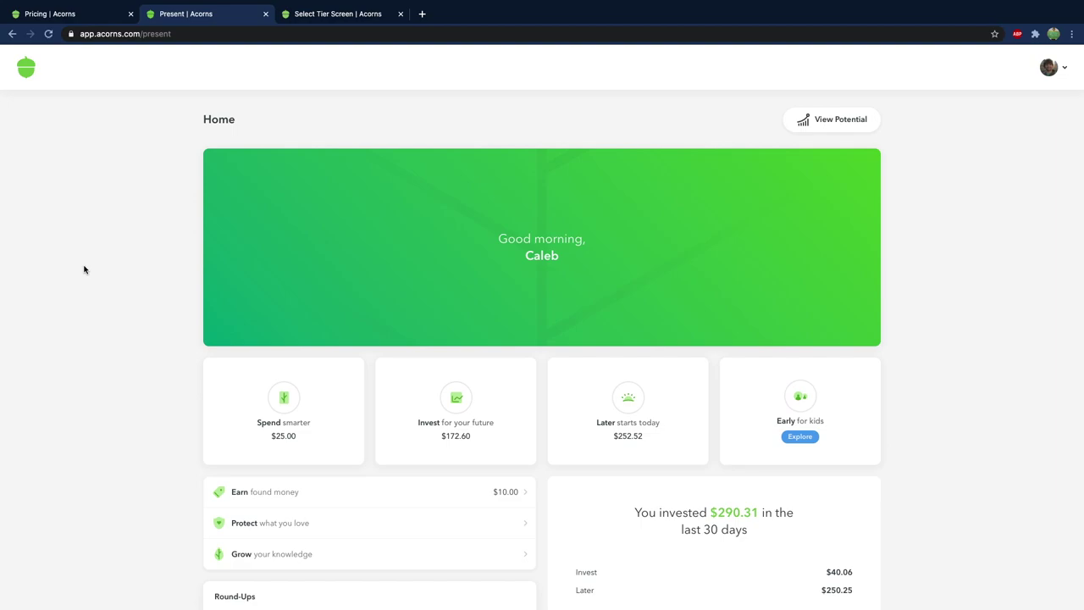
{"action": "scroll", "coordinate": [84, 269], "scroll_direction": "down", "scroll_amount": 10}
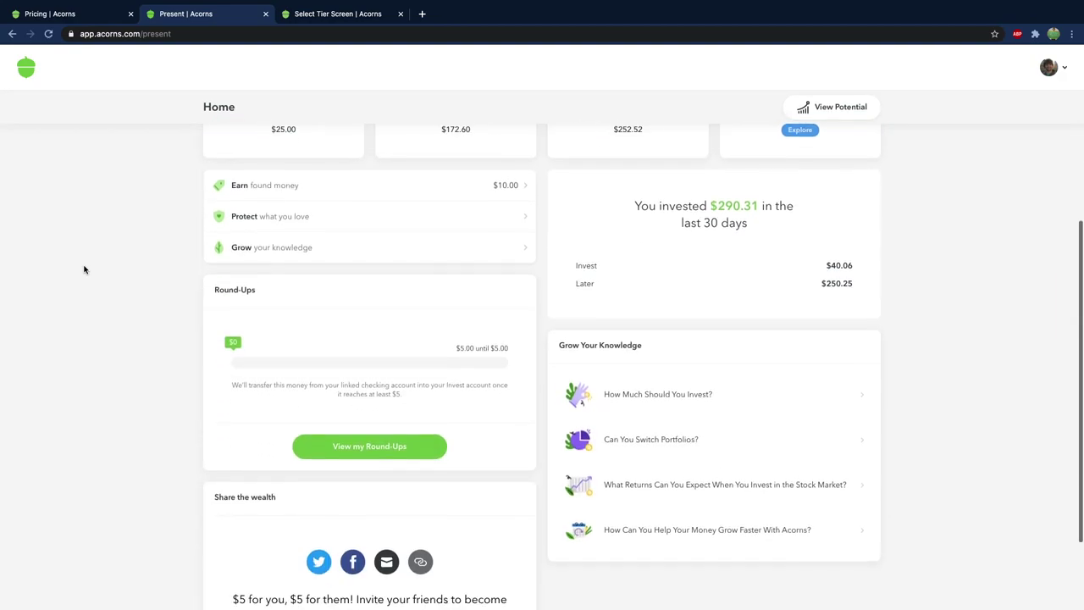